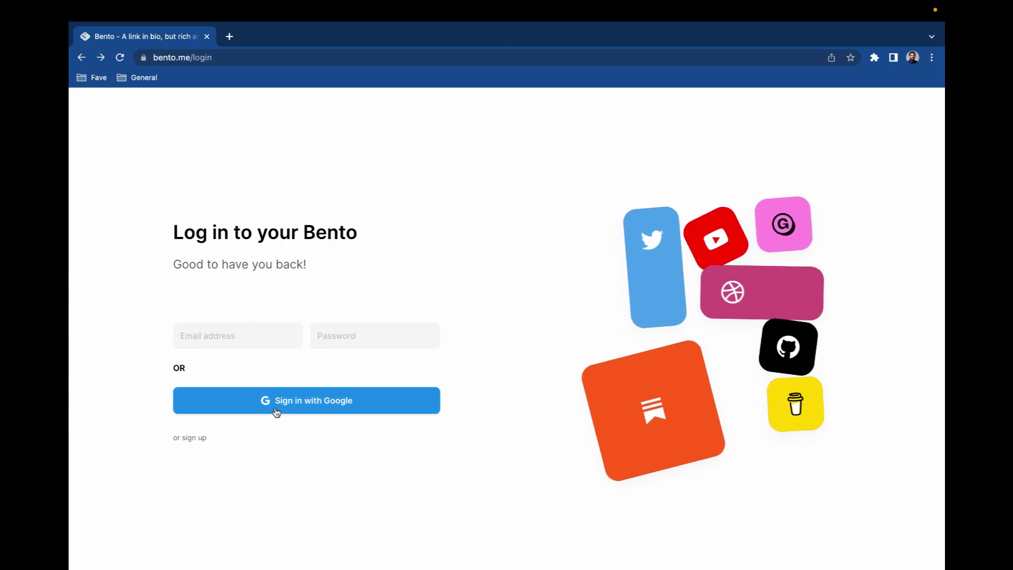
Sign up by claiming the synapse-qa page link and entering an email and password.
left_click(201, 440)
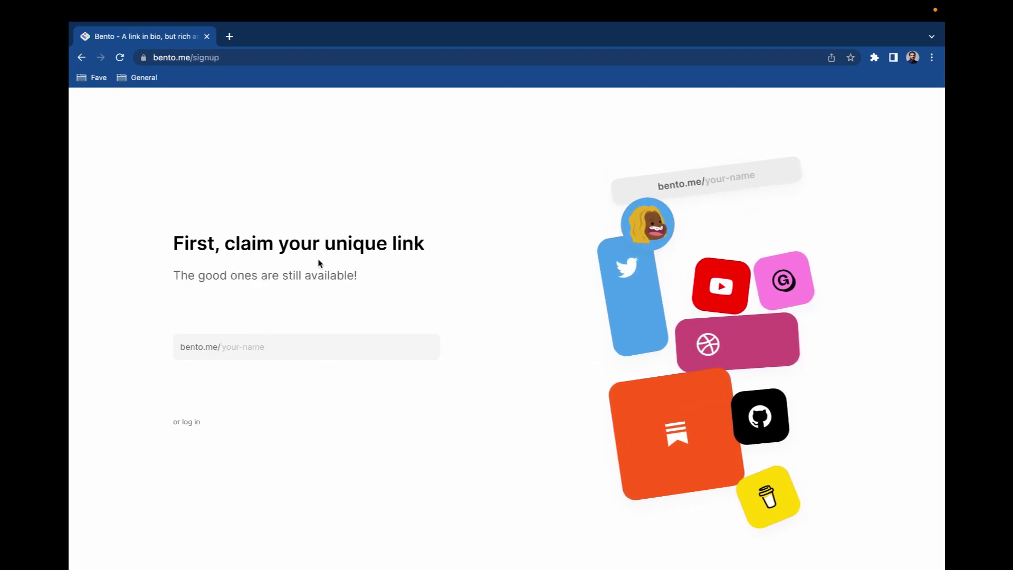
left_click(282, 349)
type("s")
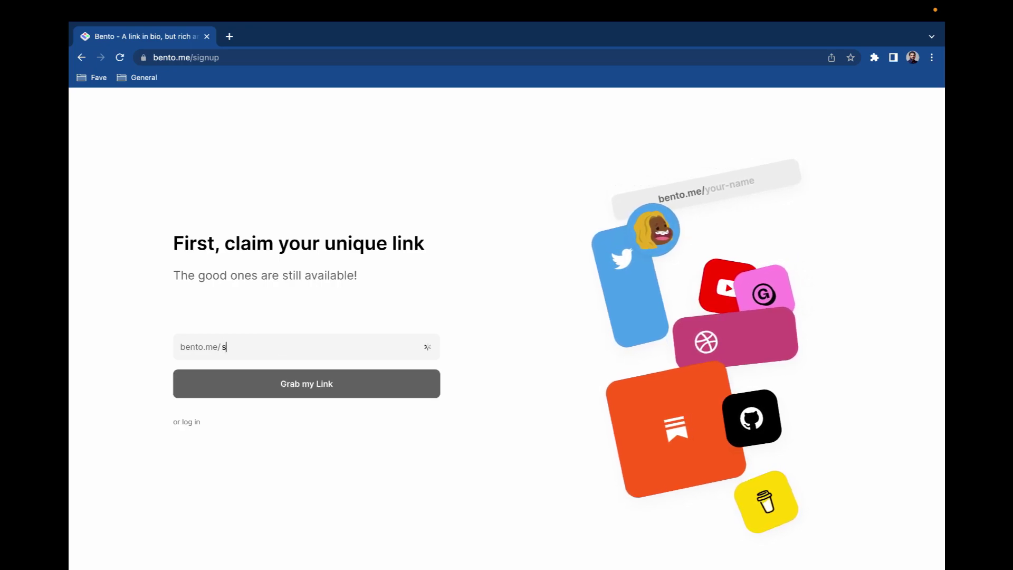
type("ynapse-ca")
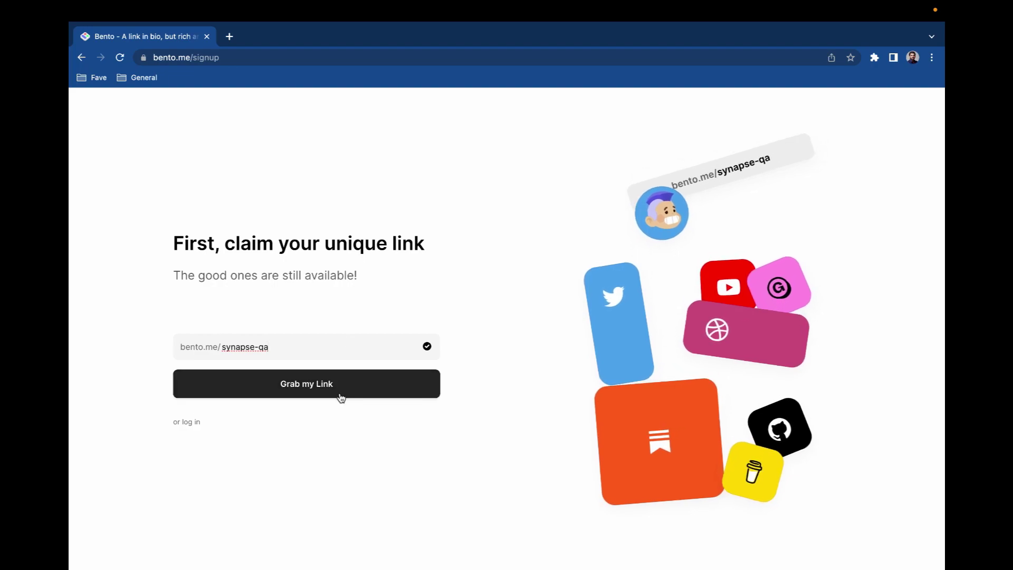
left_click(339, 394)
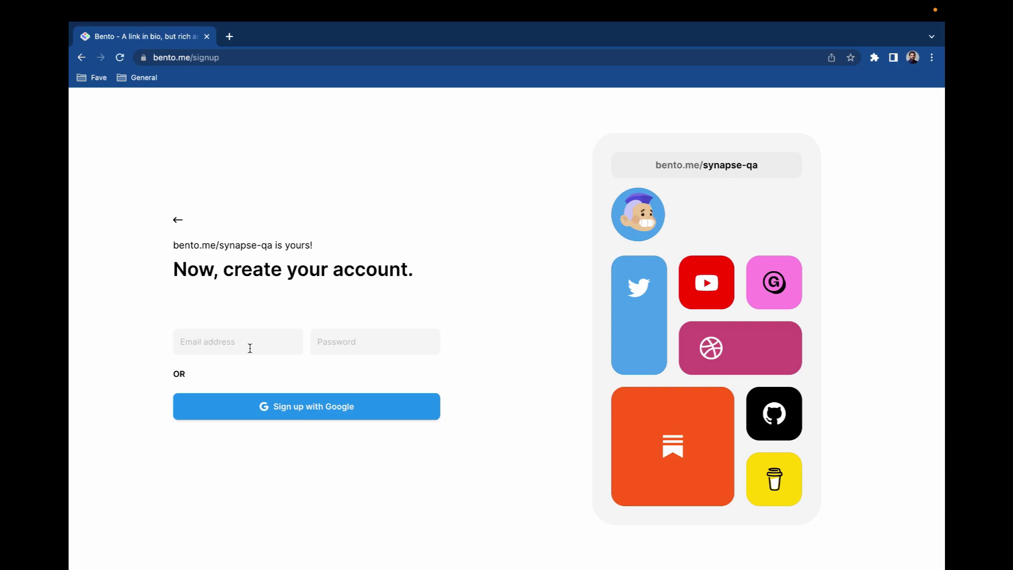
left_click(332, 345)
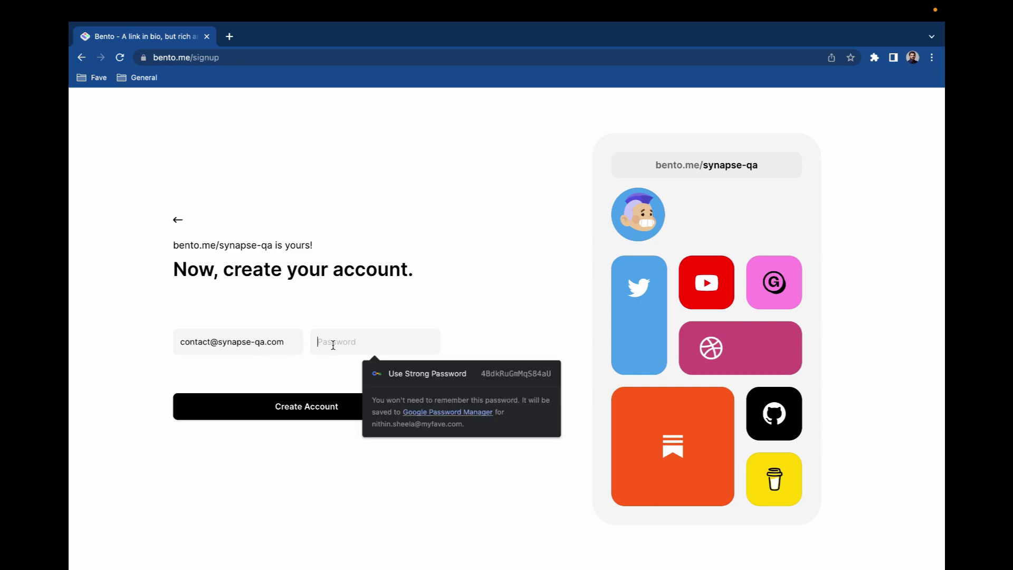
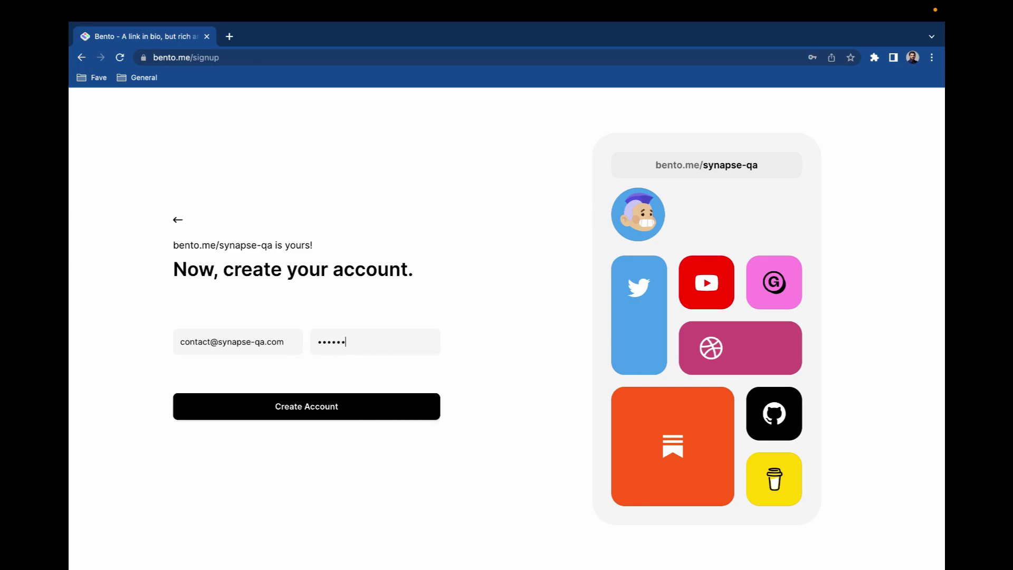
Create the account, add the synapse-qa Twitter username, and finish onboarding.
left_click(317, 399)
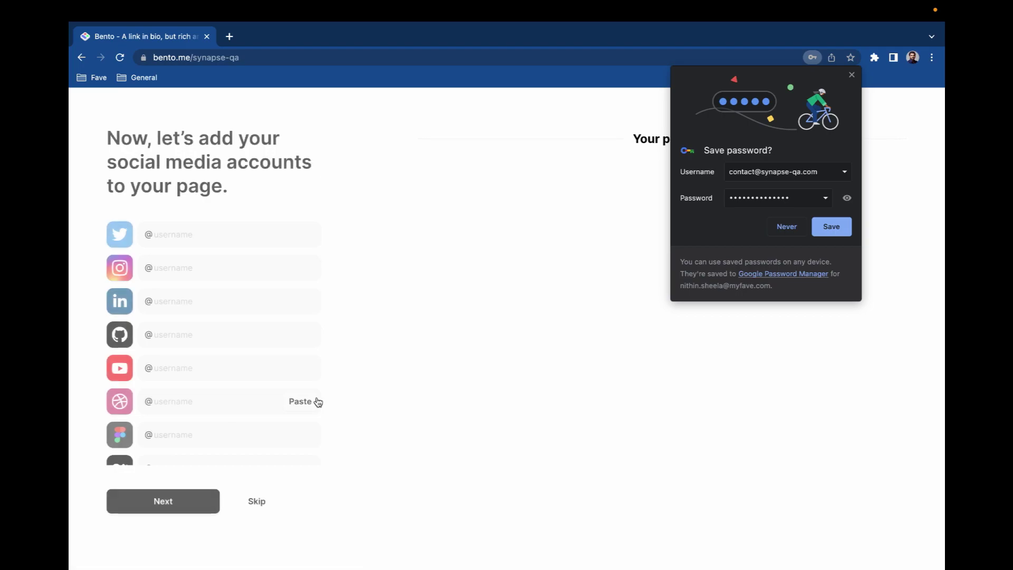
left_click(816, 226)
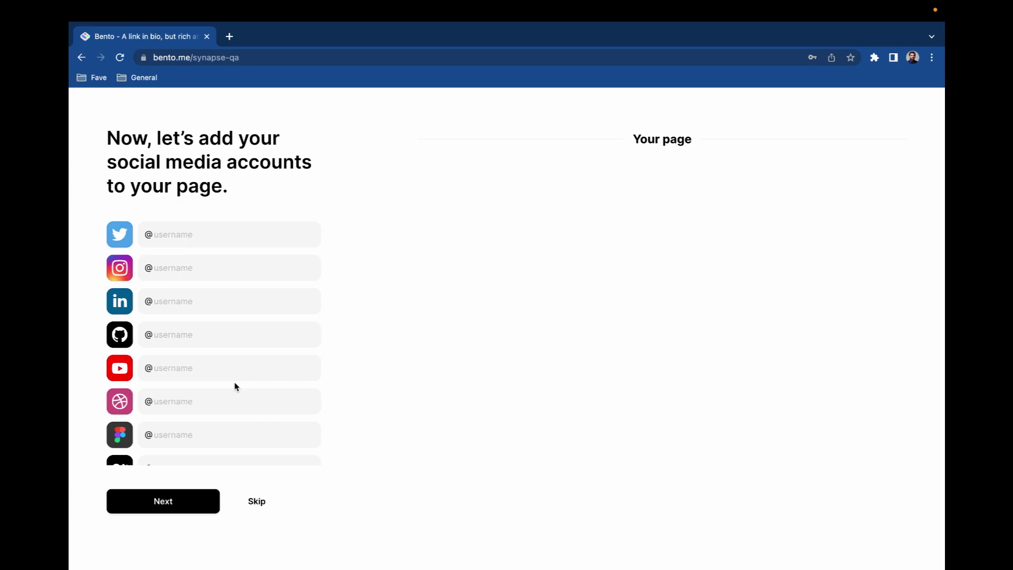
left_click(215, 235)
type("synapse")
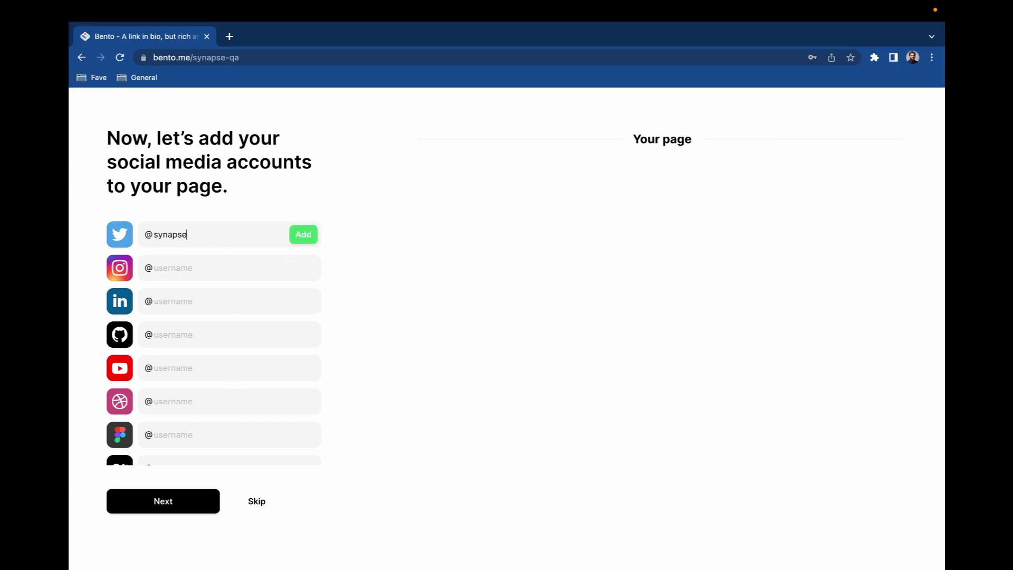
type("-qa")
left_click(194, 509)
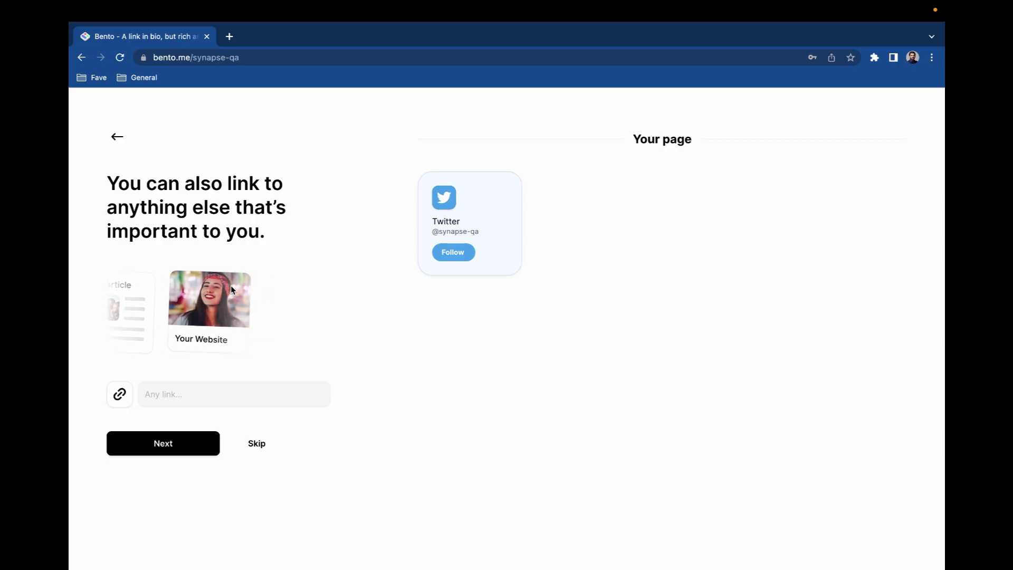
left_click(201, 393)
left_click(203, 446)
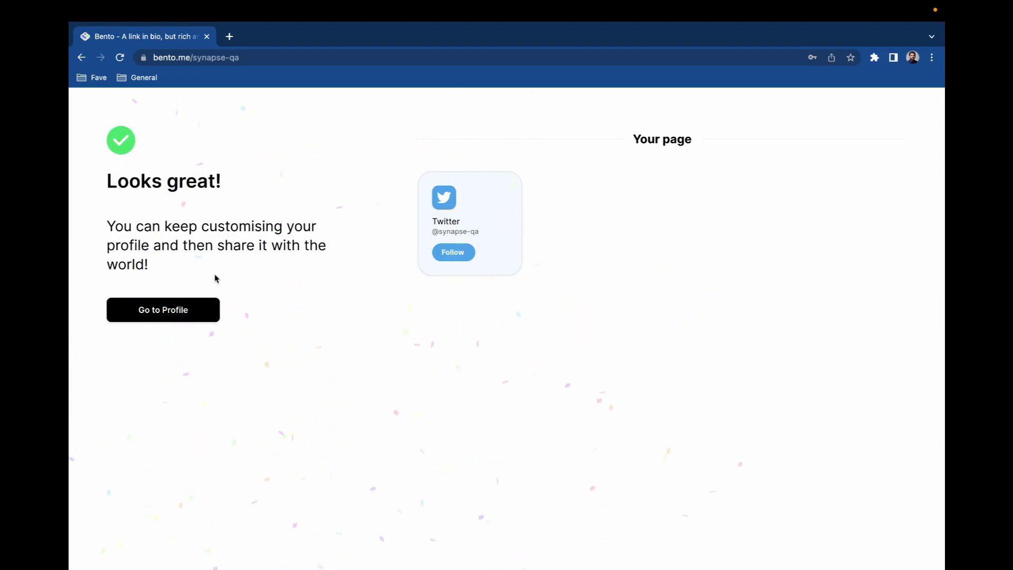
Open the synapse-qa profile editor and switch to the Mobile preview.
left_click(199, 317)
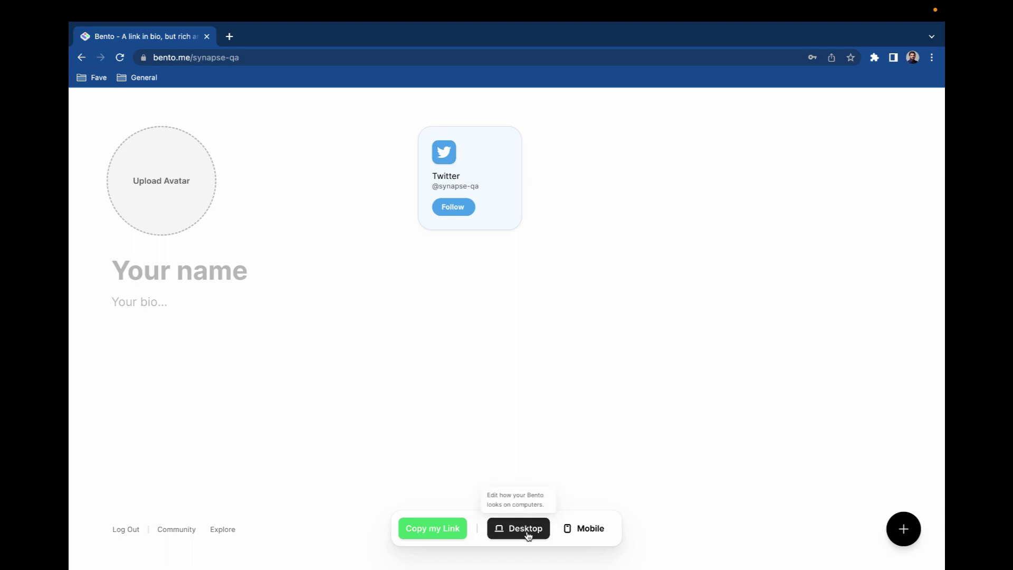
left_click(594, 530)
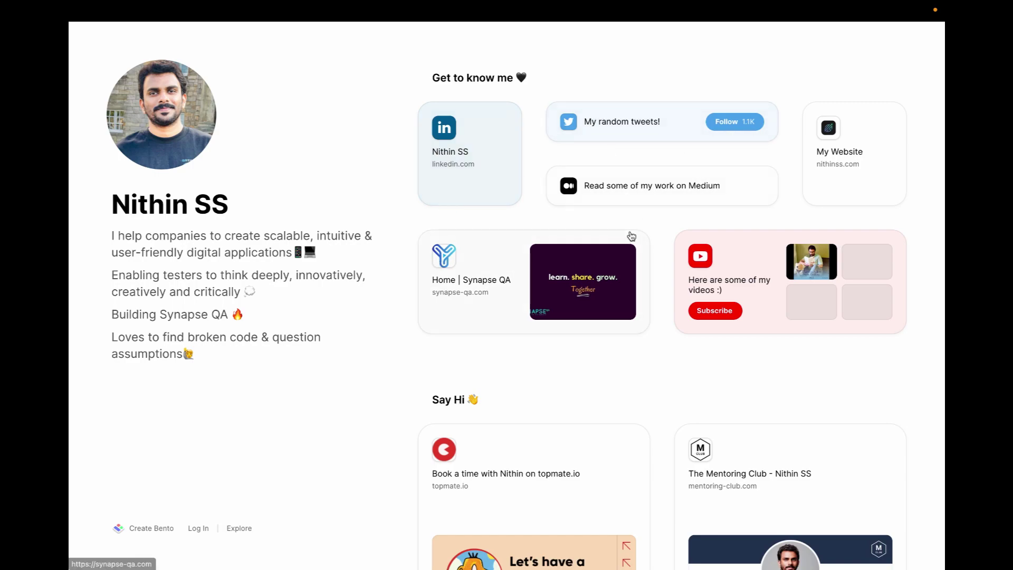
scroll(631, 236, "down", 2)
scroll(631, 237, "down", 1)
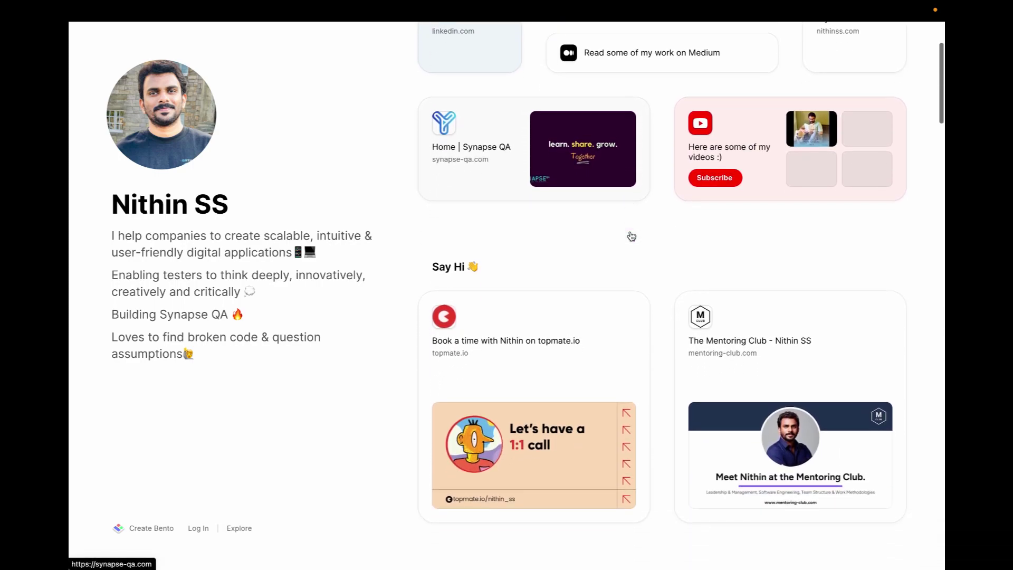
scroll(631, 236, "down", 2)
scroll(631, 235, "down", 3)
scroll(630, 235, "down", 2)
scroll(631, 235, "down", 2)
scroll(630, 235, "down", 2)
scroll(631, 234, "down", 1)
scroll(631, 235, "down", 1)
scroll(630, 234, "down", 3)
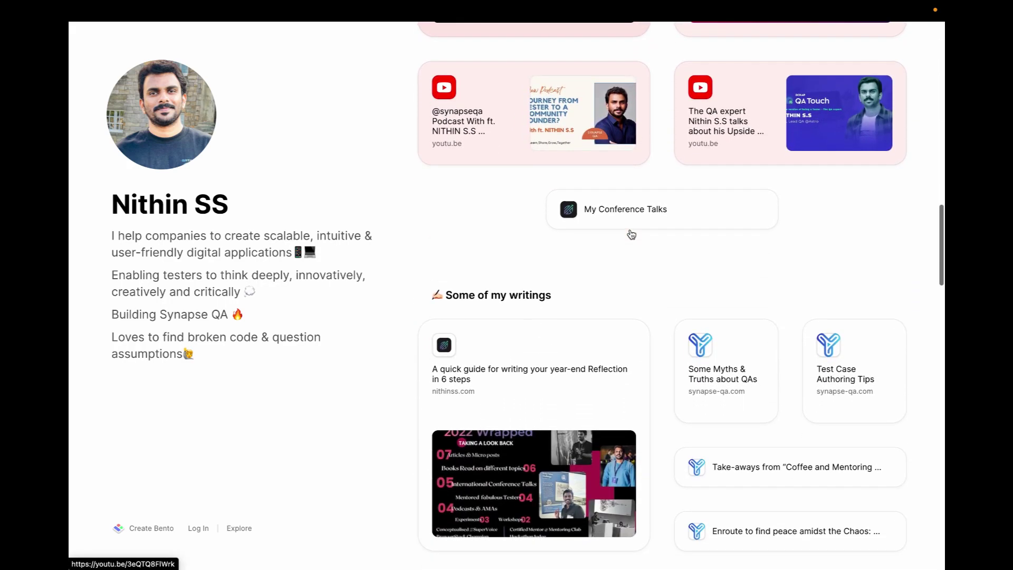
scroll(631, 235, "down", 1)
scroll(631, 234, "down", 1)
scroll(630, 235, "down", 1)
scroll(630, 234, "down", 1)
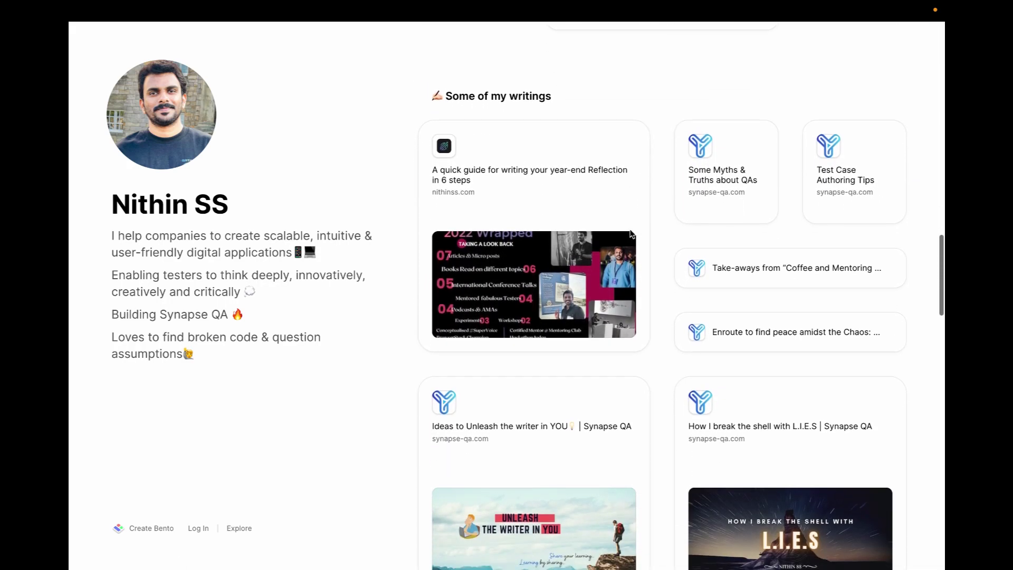
scroll(630, 233, "down", 1)
scroll(631, 233, "down", 1)
scroll(630, 233, "down", 1)
scroll(631, 234, "down", 2)
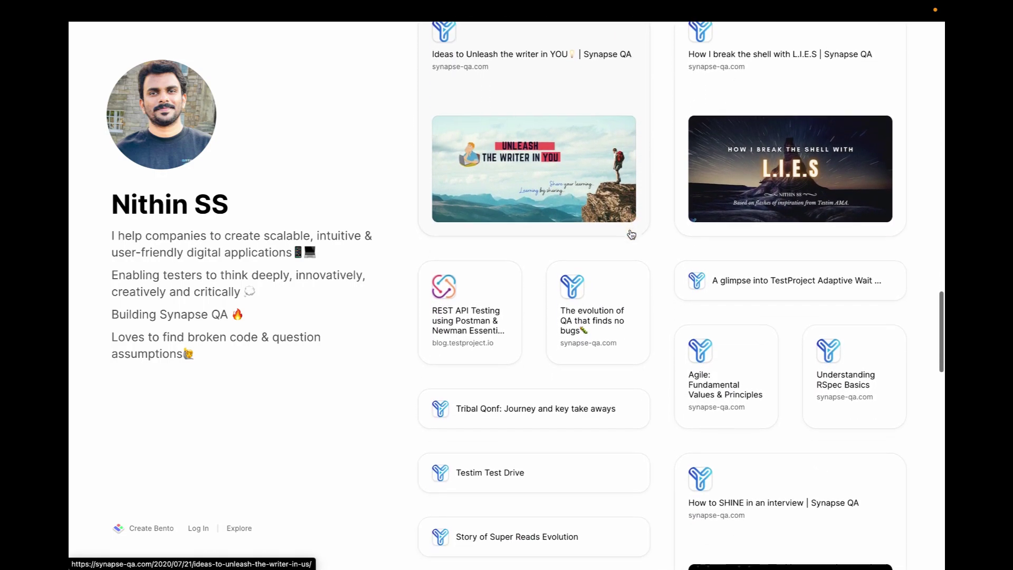
scroll(631, 234, "down", 1)
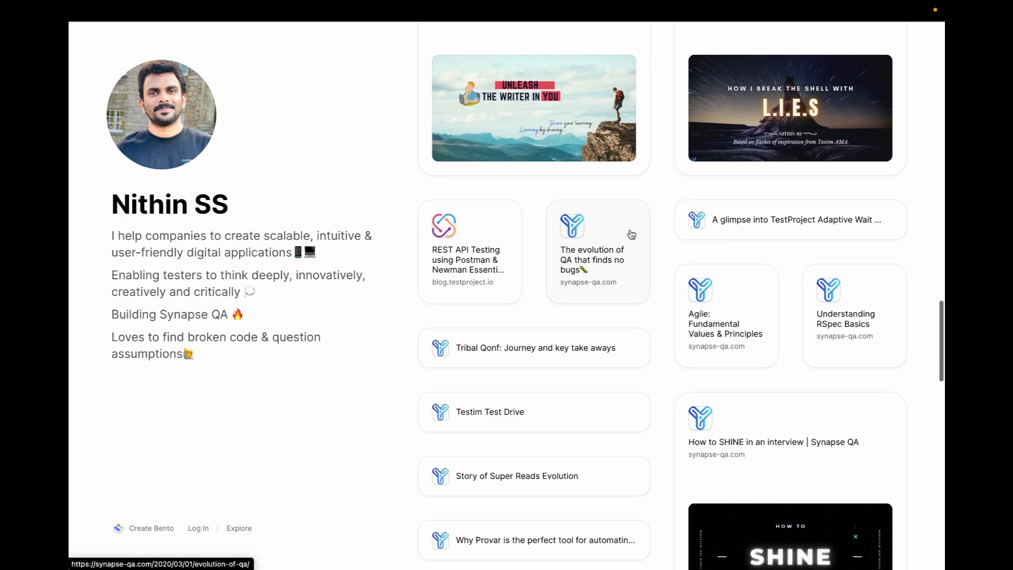
scroll(631, 234, "down", 1)
scroll(630, 234, "down", 1)
scroll(631, 234, "down", 2)
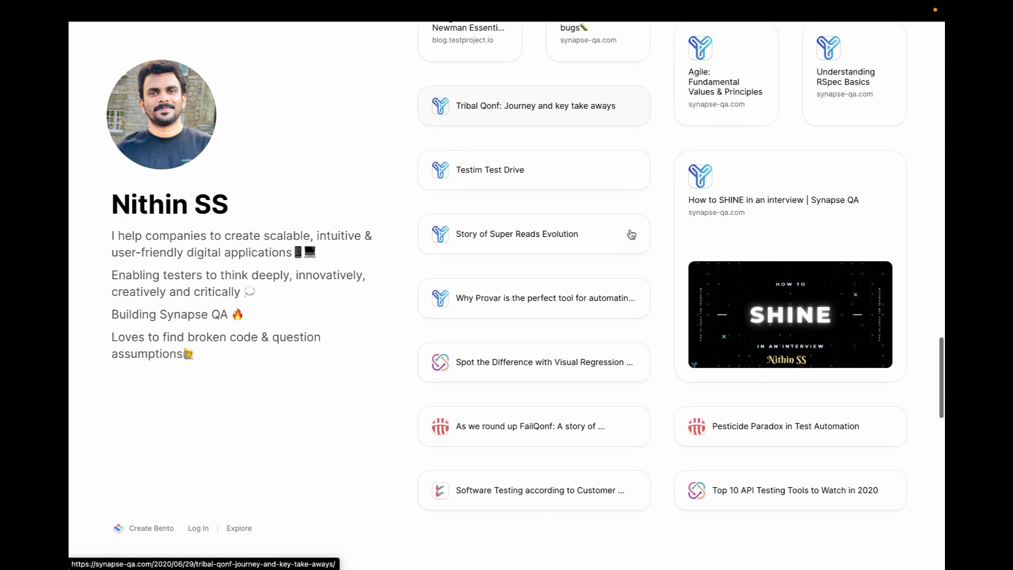
scroll(630, 235, "down", 2)
scroll(630, 234, "down", 2)
scroll(630, 234, "down", 2)
scroll(631, 231, "down", 1)
scroll(631, 231, "down", 1)
scroll(631, 231, "down", 1)
scroll(630, 231, "down", 2)
scroll(631, 230, "down", 1)
scroll(630, 230, "down", 1)
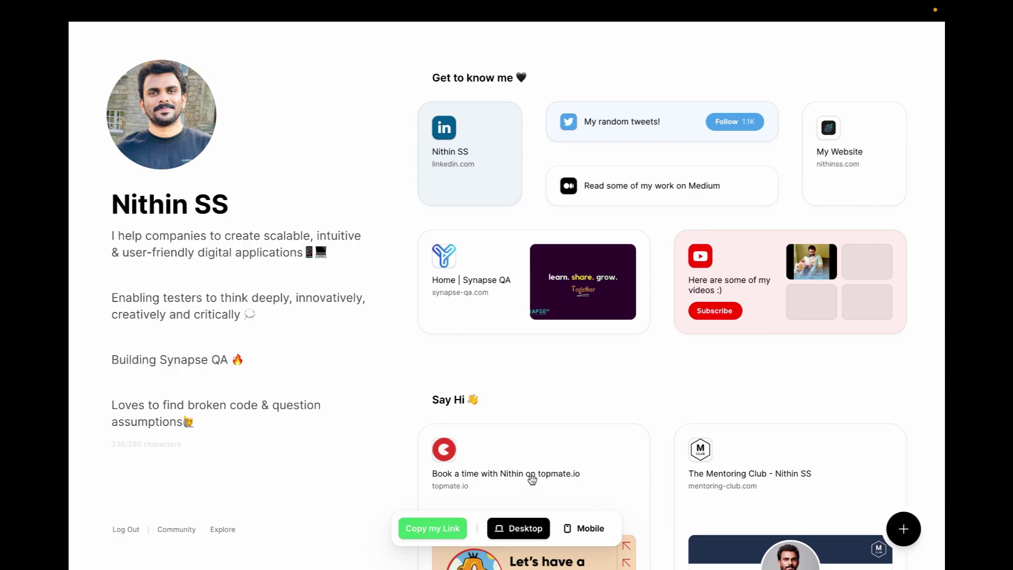
scroll(554, 451, "down", 2)
scroll(554, 451, "down", 2)
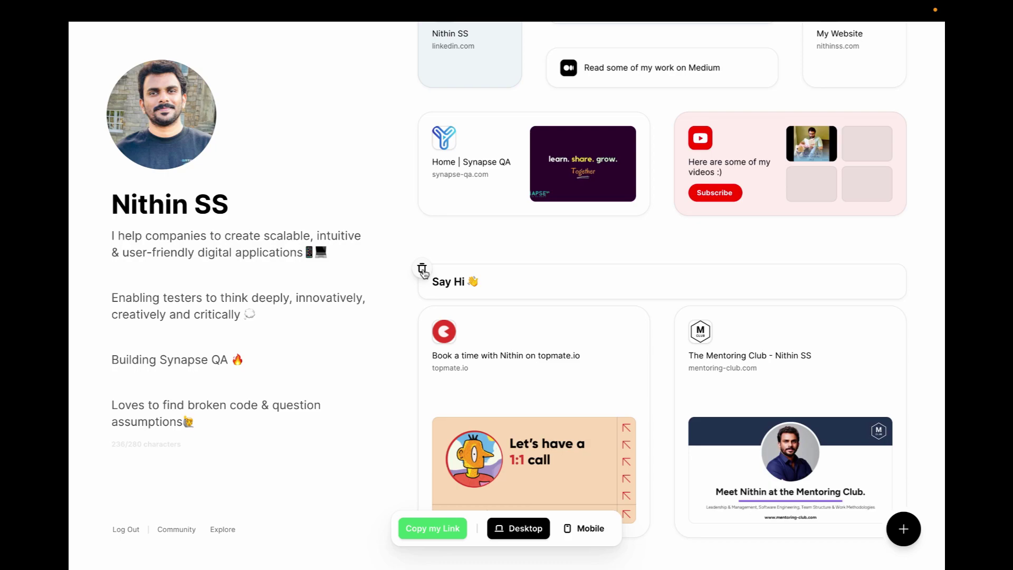
scroll(480, 285, "up", 1)
scroll(480, 285, "up", 2)
mouse_move(482, 283)
left_mouse_down()
mouse_move(586, 176)
mouse_move(483, 321)
mouse_move(482, 292)
left_mouse_up()
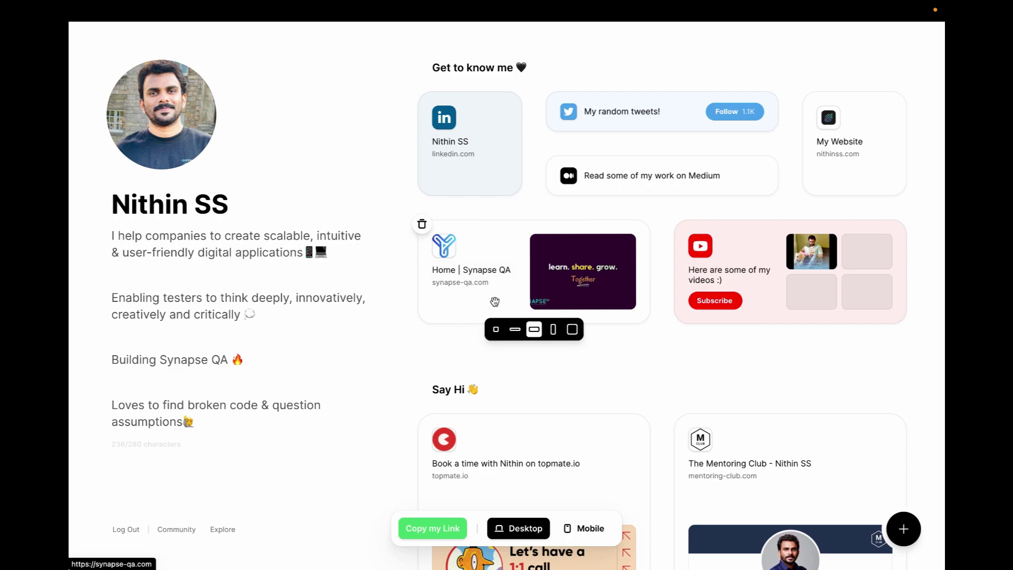
Cycle the Synapse QA card through small, tall and large sizes, ending on wide.
left_click(496, 331)
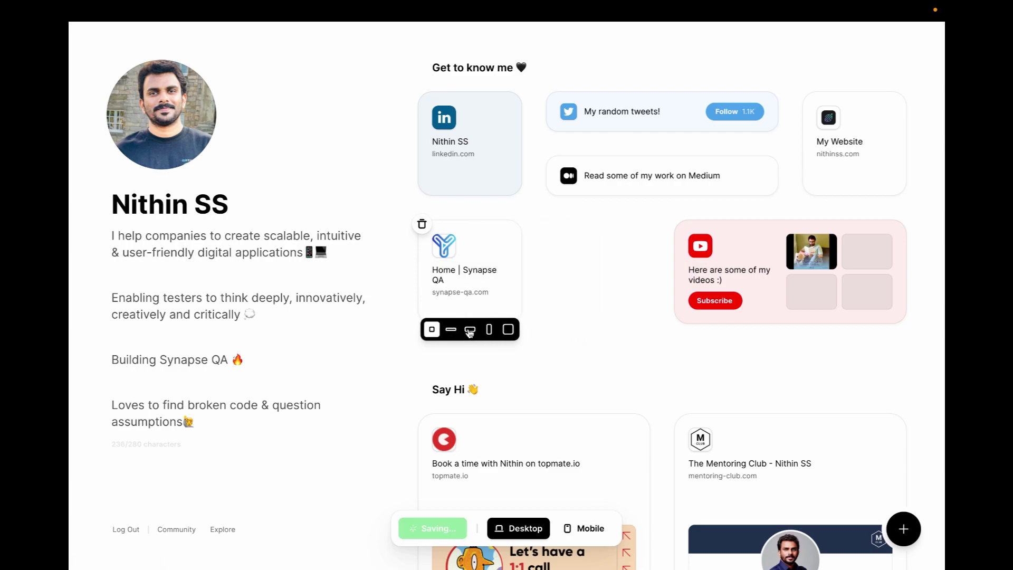
left_click(471, 331)
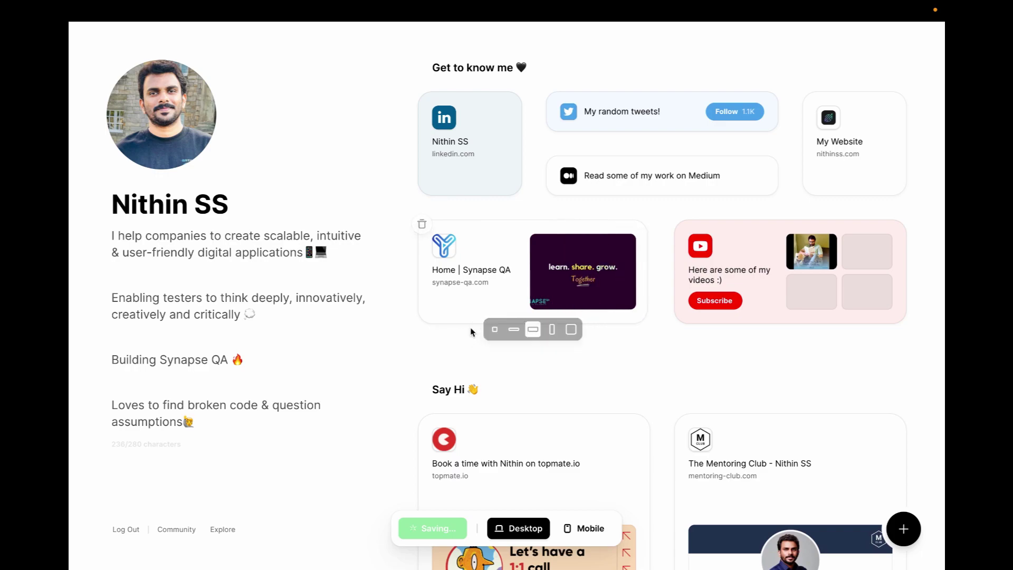
left_click(557, 331)
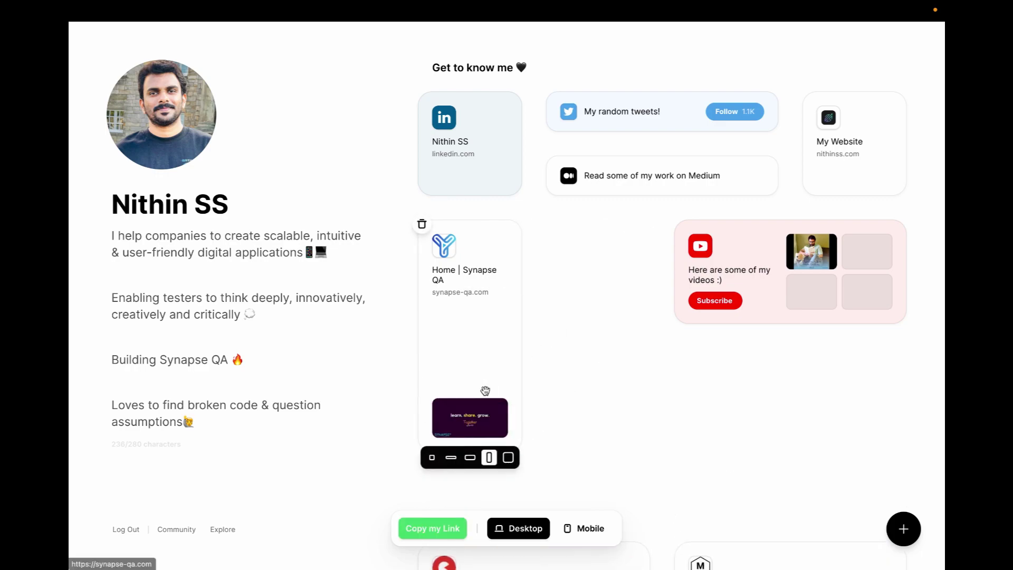
left_click(509, 459)
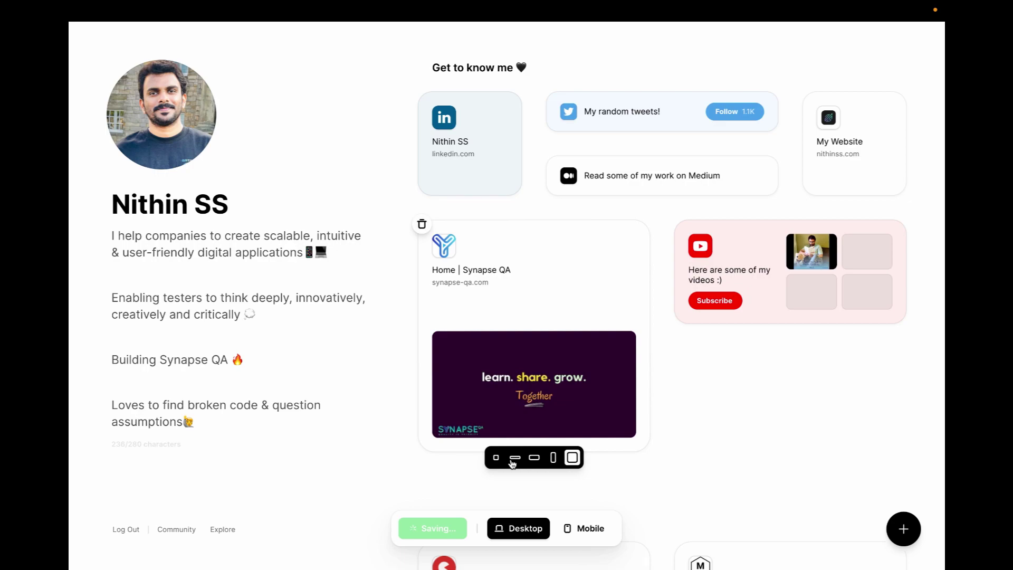
left_click(533, 458)
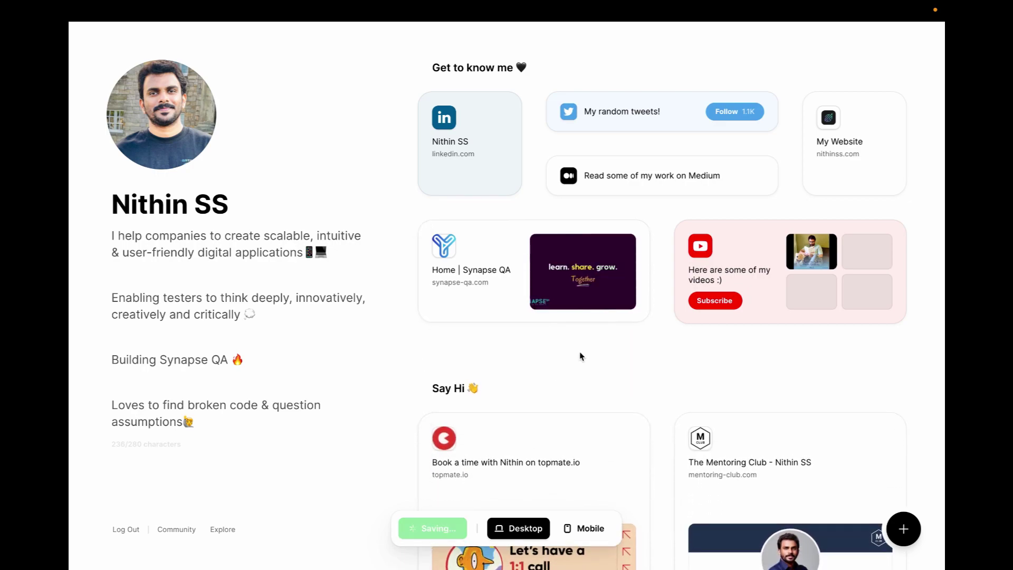
scroll(578, 355, "down", 1)
scroll(578, 356, "down", 5)
scroll(578, 357, "down", 1)
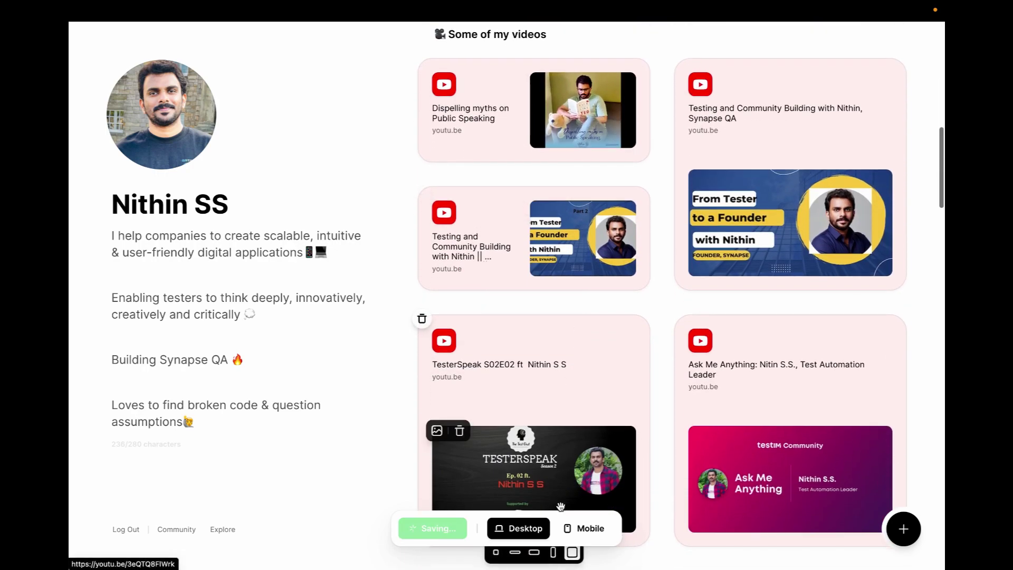
Switch the page preview to the phone-width Mobile layout.
left_click(582, 528)
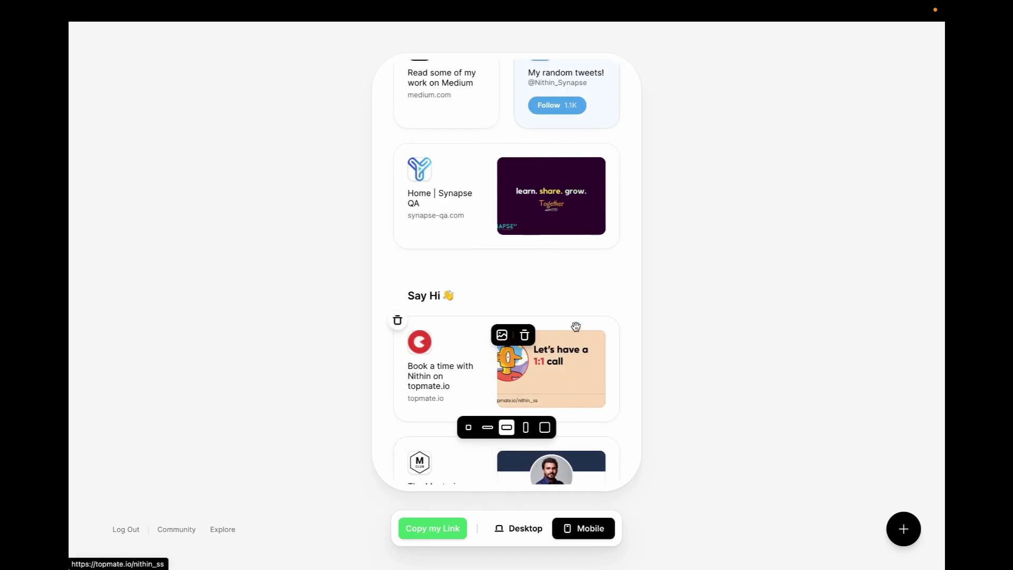
scroll(578, 290, "up", 3)
scroll(578, 291, "up", 1)
scroll(578, 290, "up", 2)
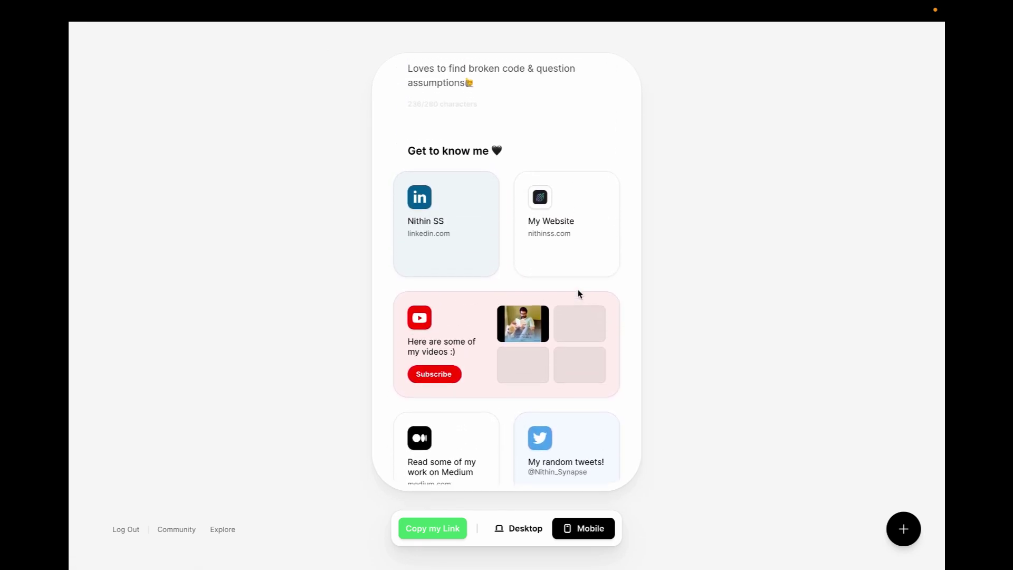
scroll(578, 291, "up", 2)
scroll(578, 293, "up", 3)
scroll(578, 294, "up", 1)
scroll(578, 291, "up", 1)
scroll(578, 291, "down", 1)
scroll(578, 290, "down", 3)
scroll(578, 290, "down", 1)
scroll(578, 289, "down", 1)
scroll(578, 289, "down", 2)
scroll(578, 289, "down", 1)
scroll(578, 289, "down", 2)
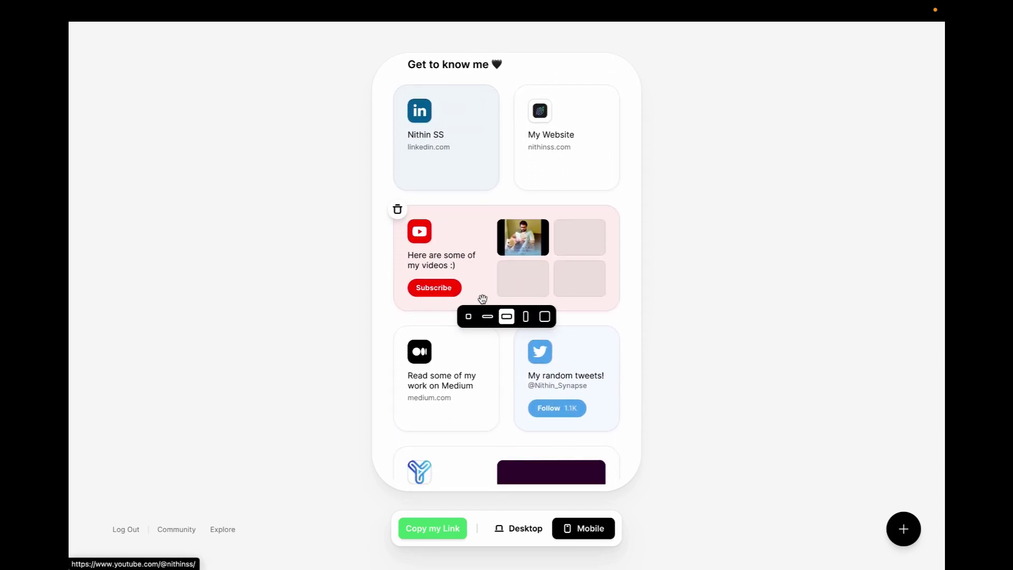
scroll(480, 297, "down", 3)
scroll(480, 298, "down", 1)
scroll(491, 309, "down", 1)
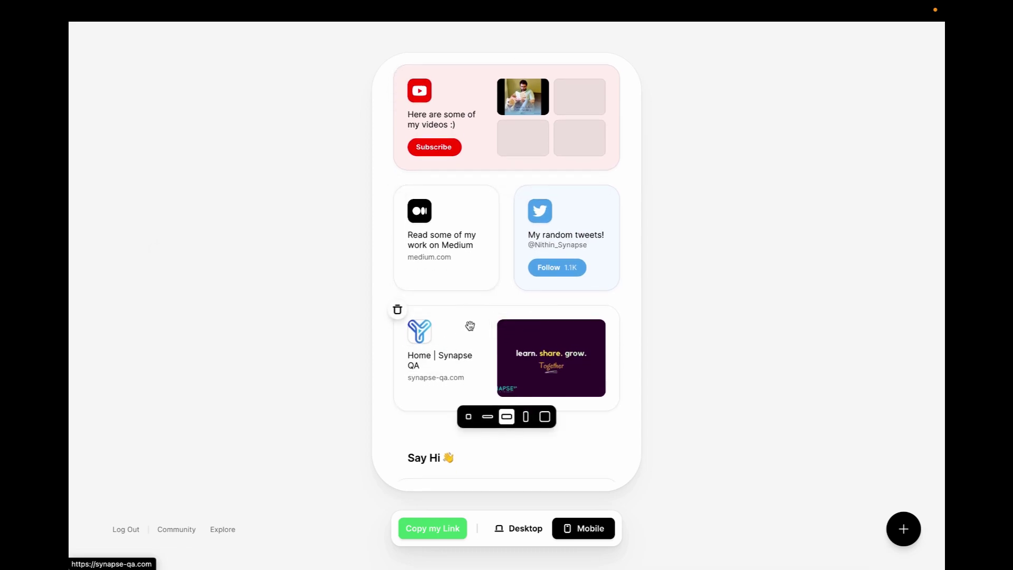
scroll(466, 322, "down", 1)
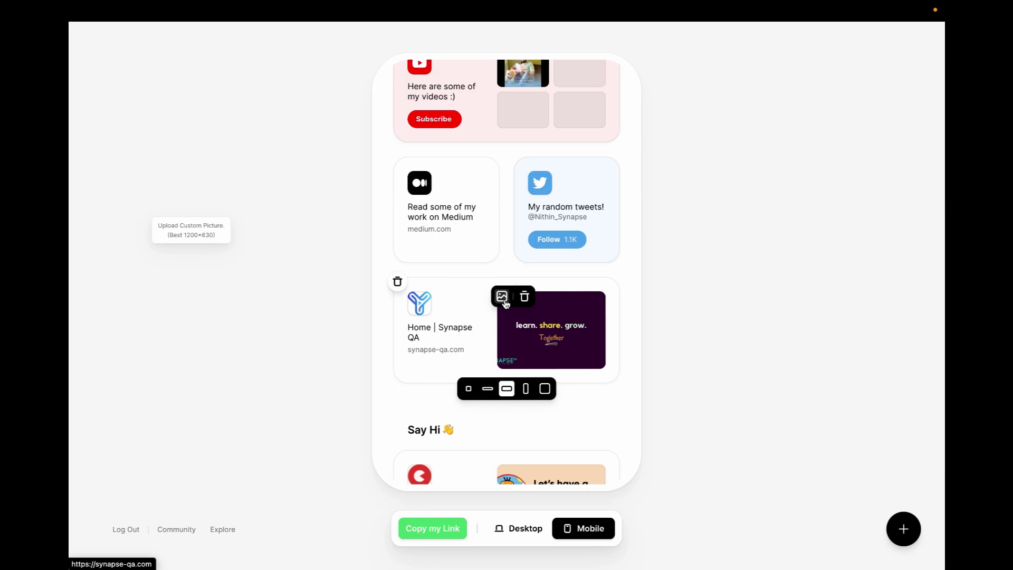
scroll(457, 404, "down", 3)
scroll(457, 403, "down", 2)
scroll(457, 402, "down", 4)
scroll(457, 401, "down", 5)
scroll(467, 405, "down", 2)
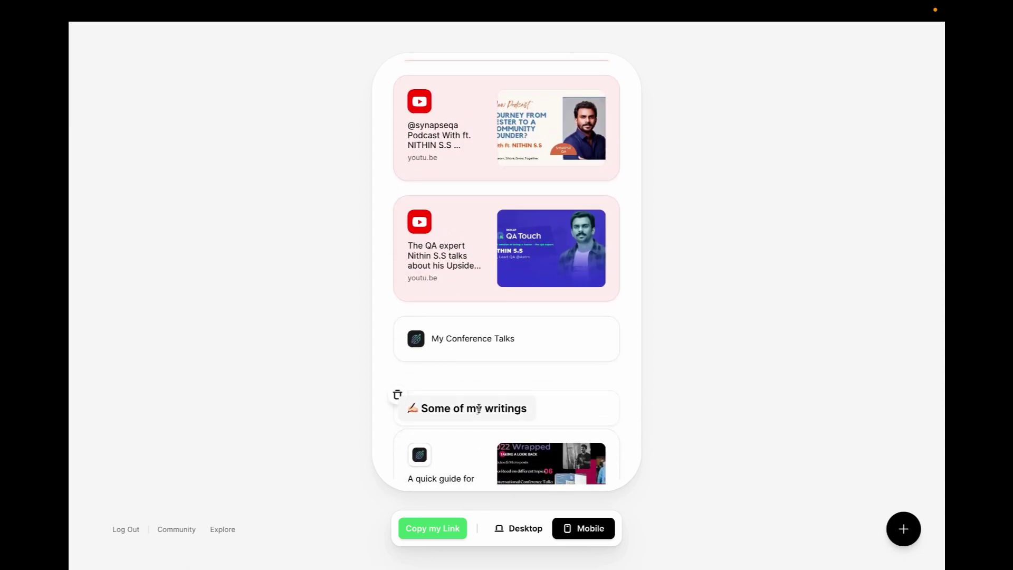
Switch back to Desktop layout and bring up the Add Links / Other Widgets panel.
left_click(518, 527)
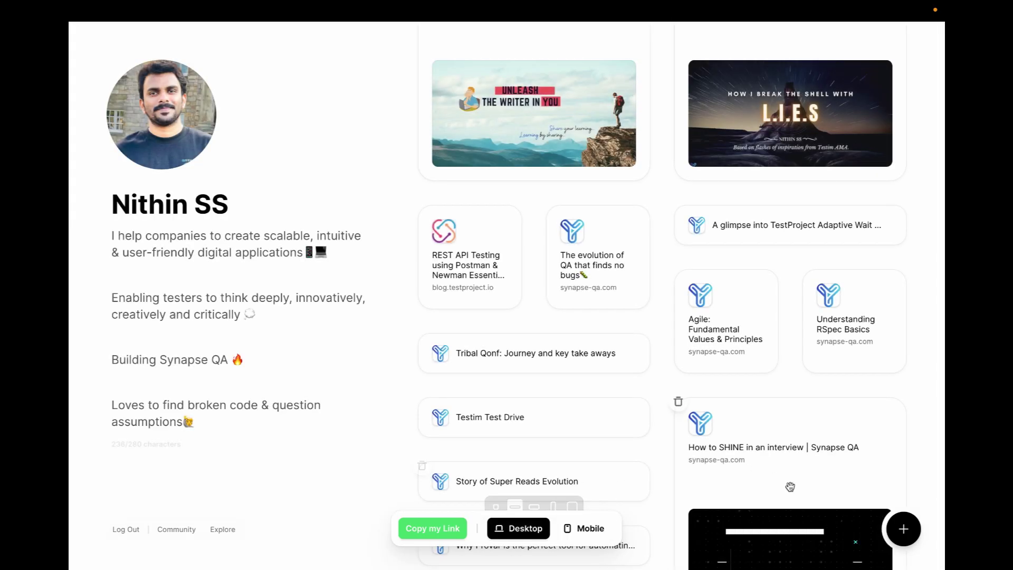
scroll(882, 497, "down", 10)
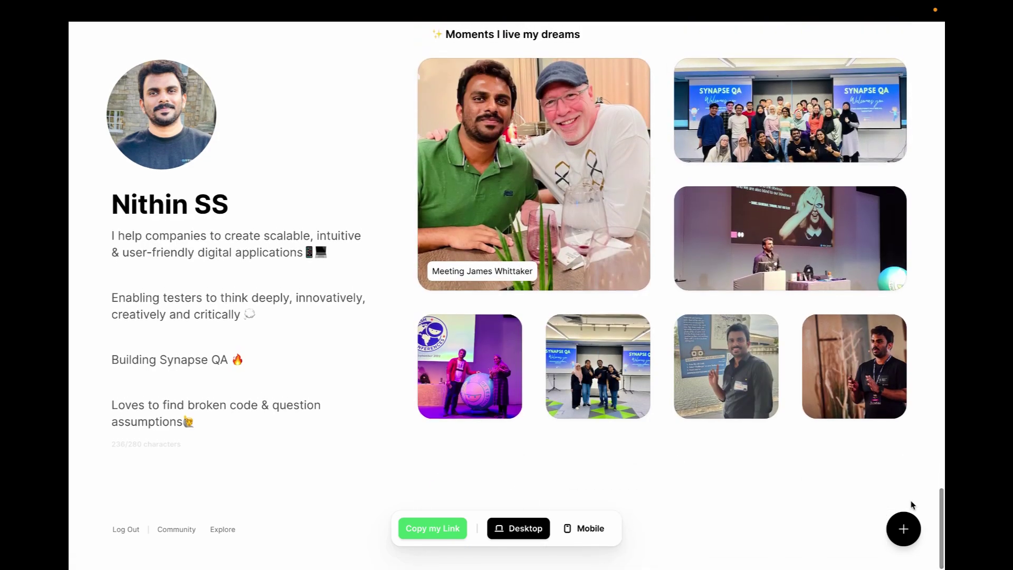
left_click(904, 529)
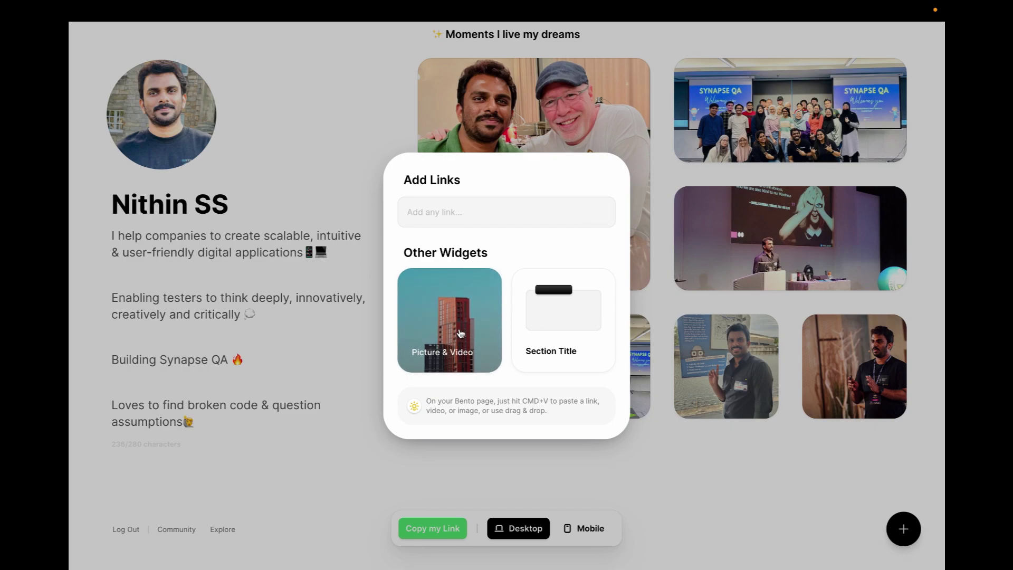
Add the avatar PNG to the gallery, delete it, then check the Mobile and Desktop layouts.
left_click(456, 340)
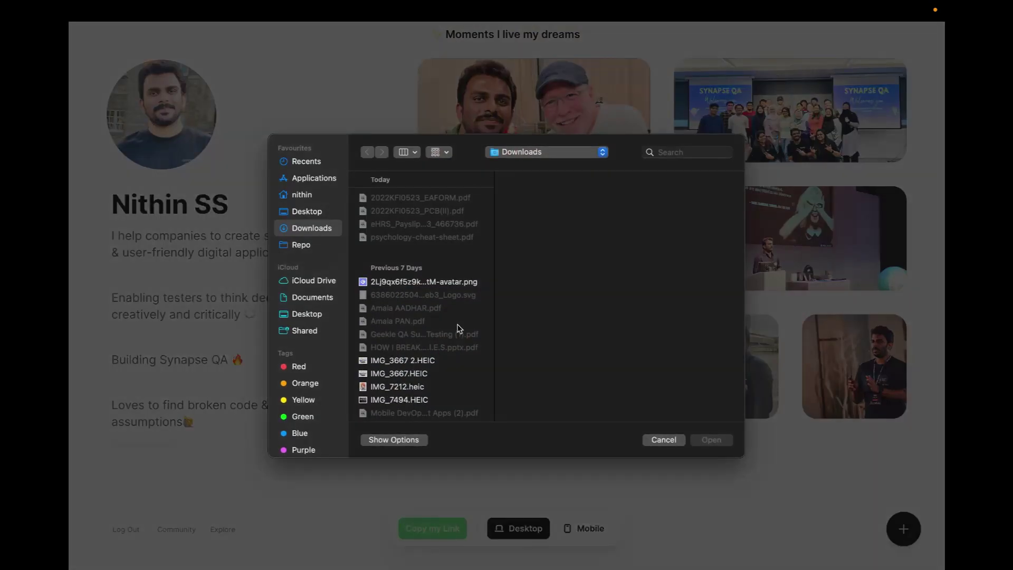
left_click(464, 283)
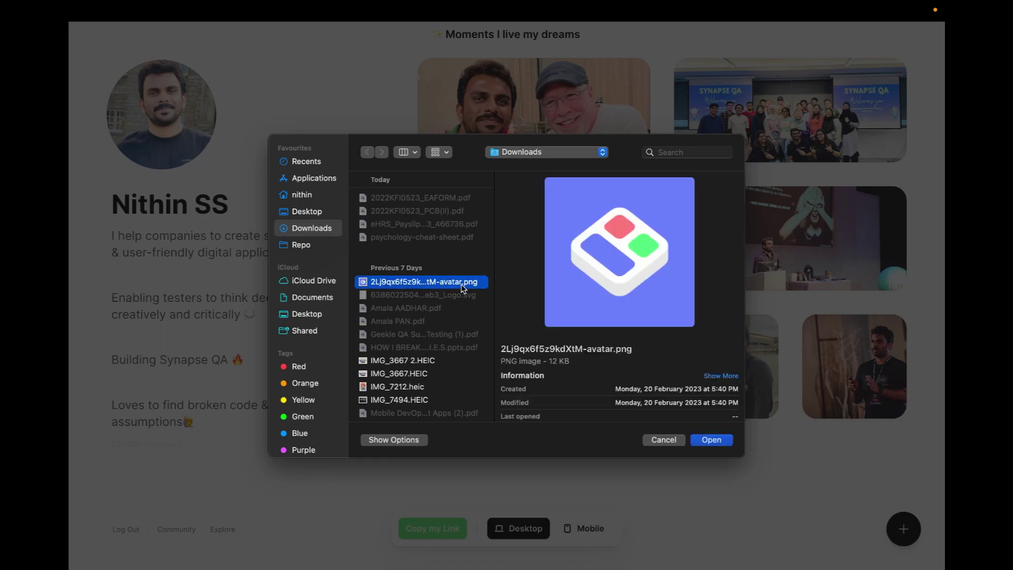
double_click(464, 284)
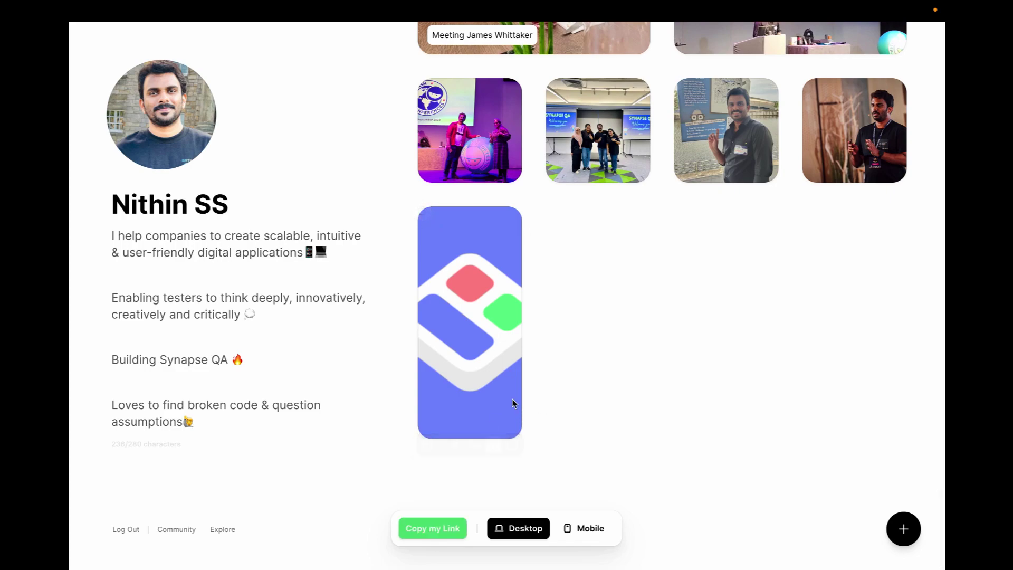
mouse_move(469, 322)
left_click(540, 400)
left_click(422, 212)
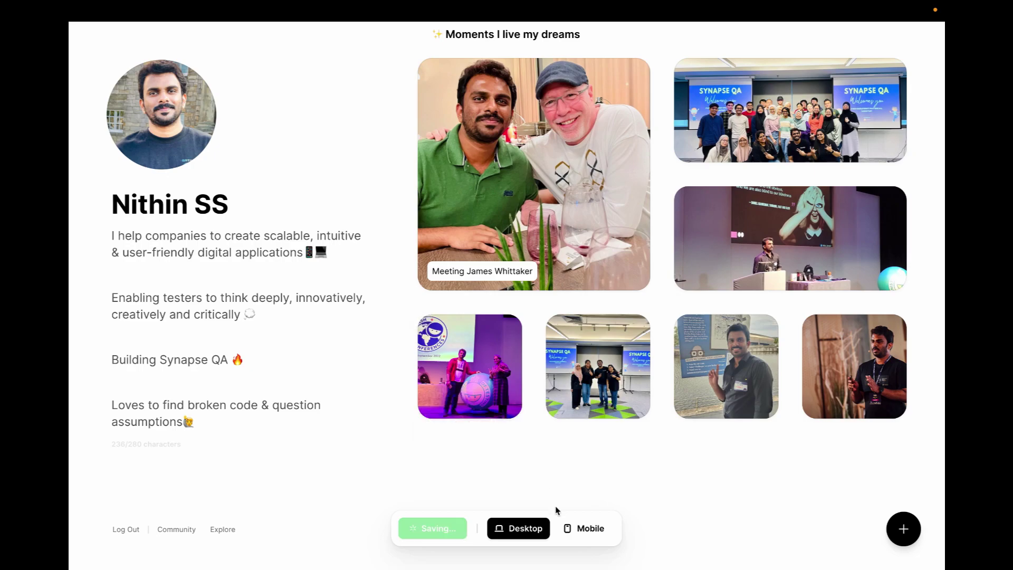
left_click(578, 528)
scroll(565, 262, "down", 2)
scroll(566, 255, "down", 5)
scroll(566, 255, "down", 5)
scroll(566, 255, "up", 2)
scroll(566, 255, "up", 1)
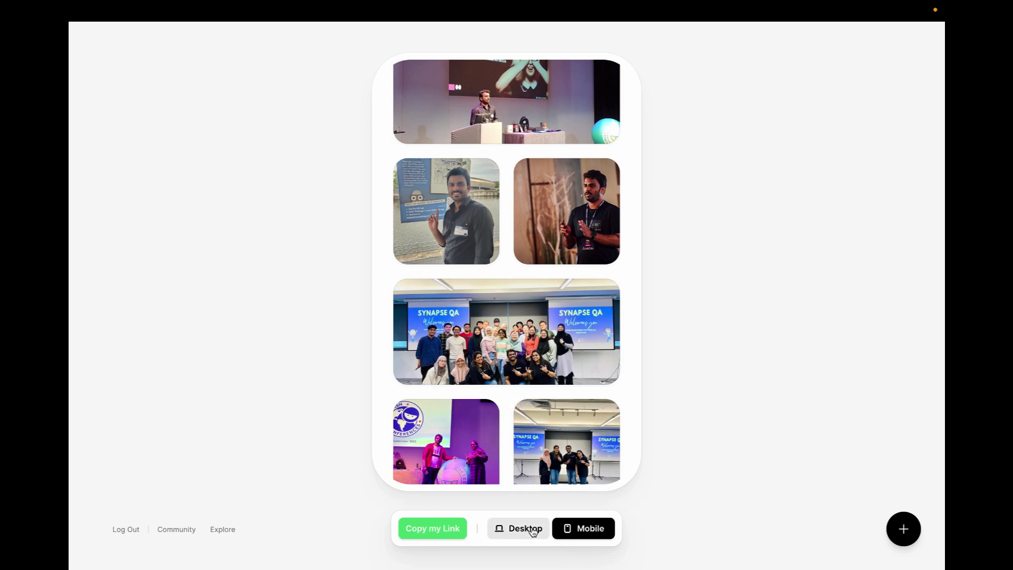
left_click(532, 530)
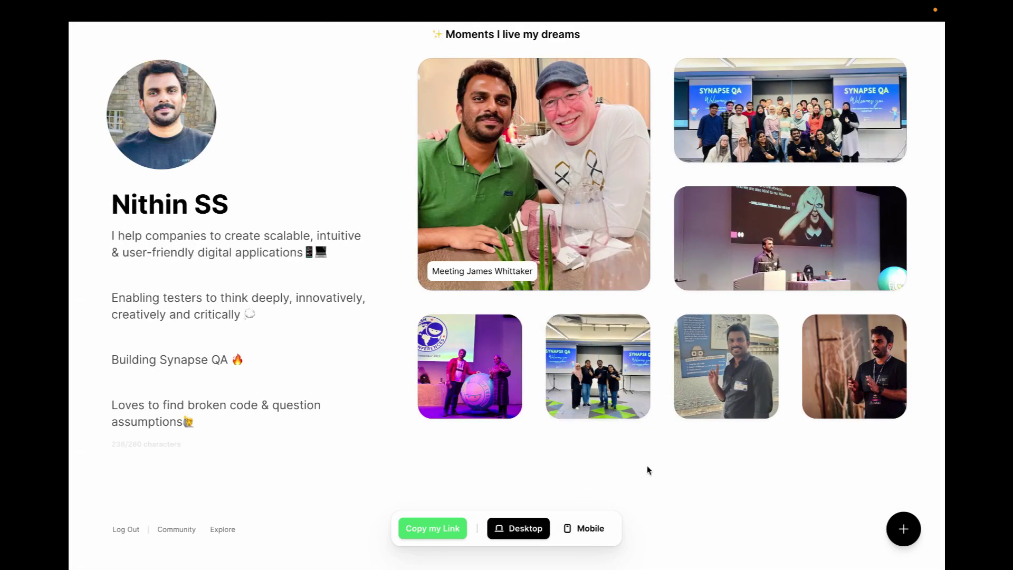
Add a '🎥 My Shortfilm' section title below the photo gallery.
left_click(902, 528)
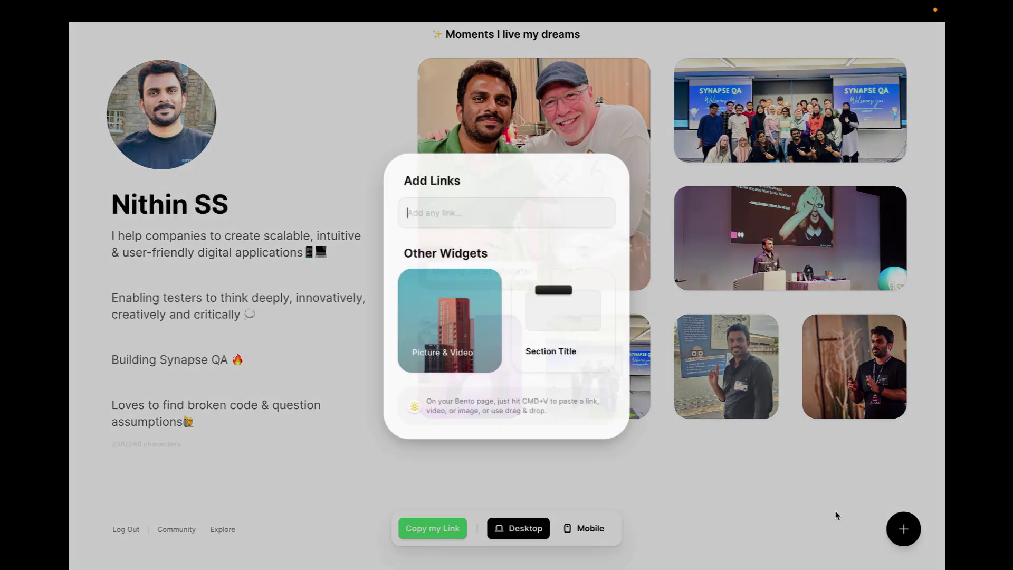
left_click(570, 333)
scroll(470, 497, "down", 1)
scroll(469, 497, "down", 1)
scroll(469, 496, "down", 1)
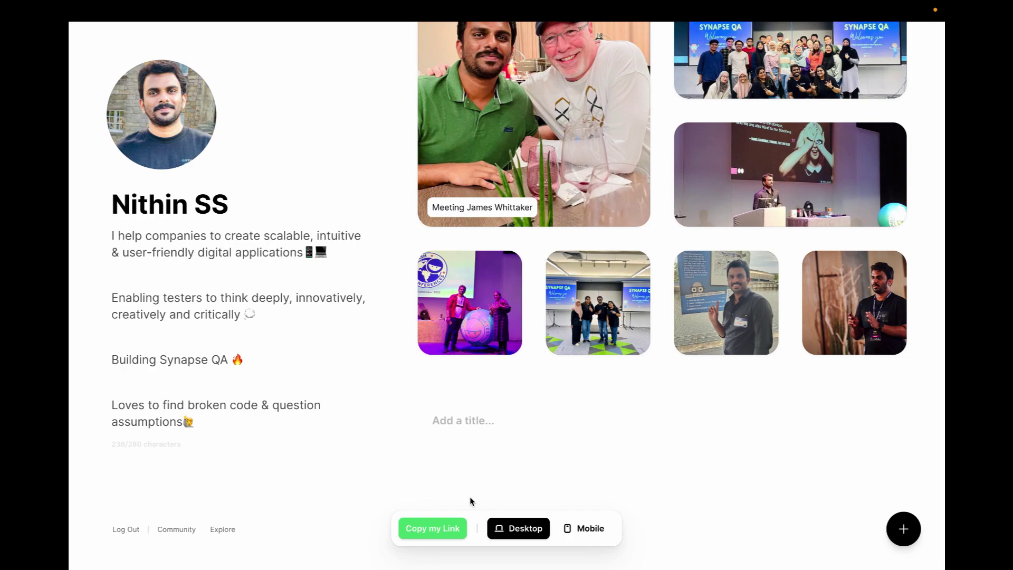
scroll(469, 495, "down", 1)
left_click(462, 401)
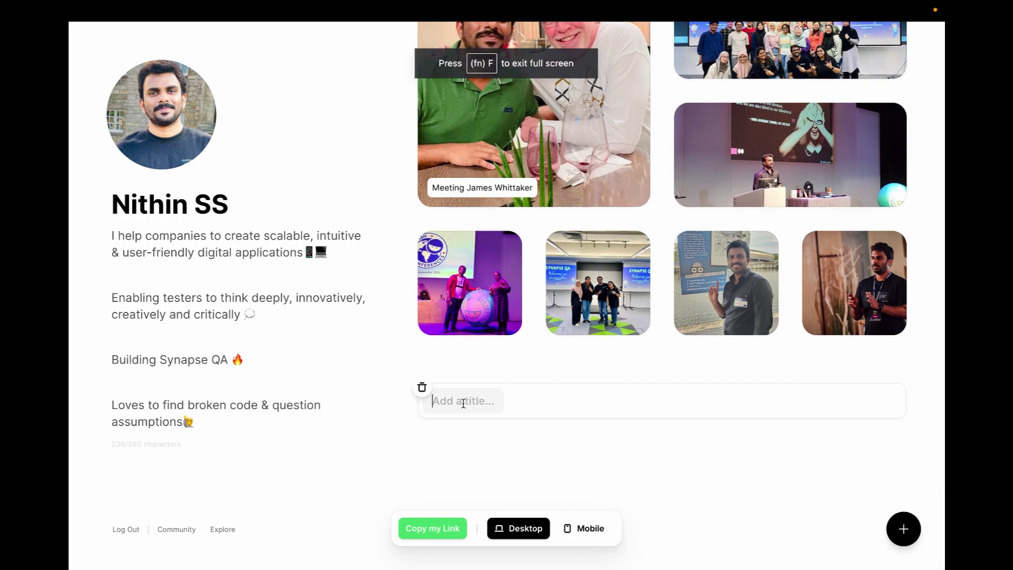
type("🎥My ")
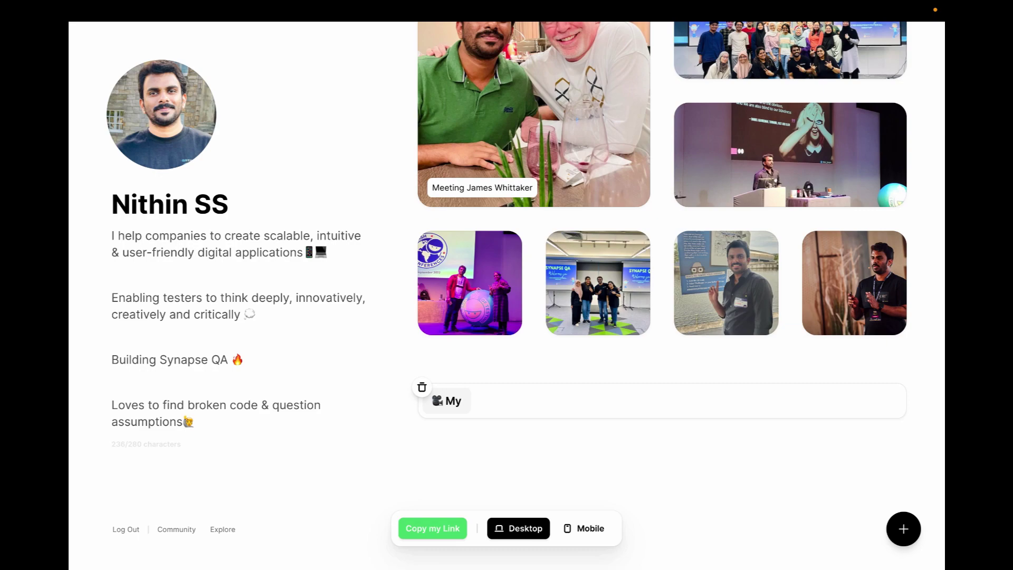
type("Short")
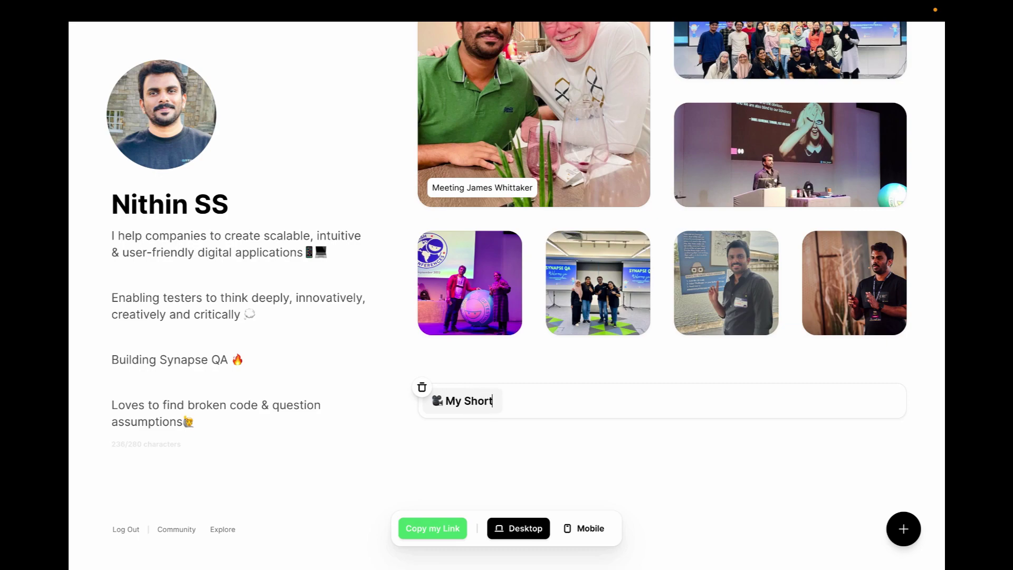
type("film")
left_click(486, 447)
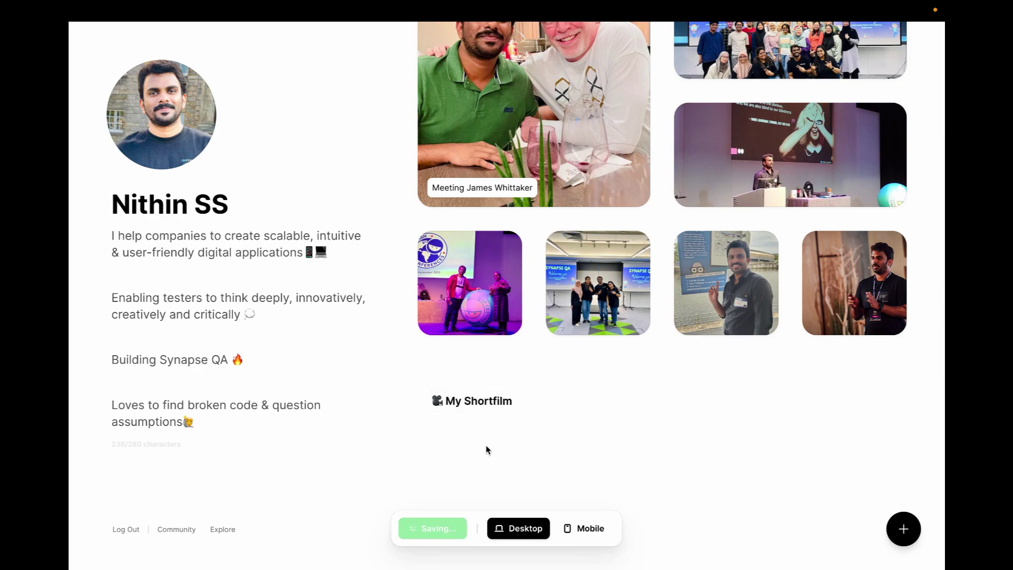
mouse_move(108, 7)
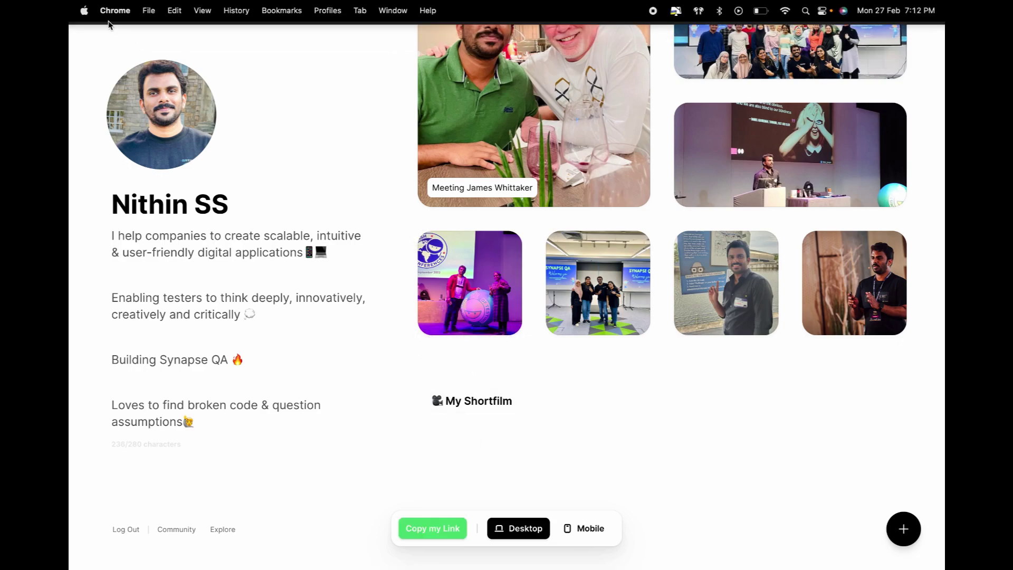
Copy the RING short film's YouTube share link and return to the bento.me tab.
left_click(108, 30)
left_click(414, 40)
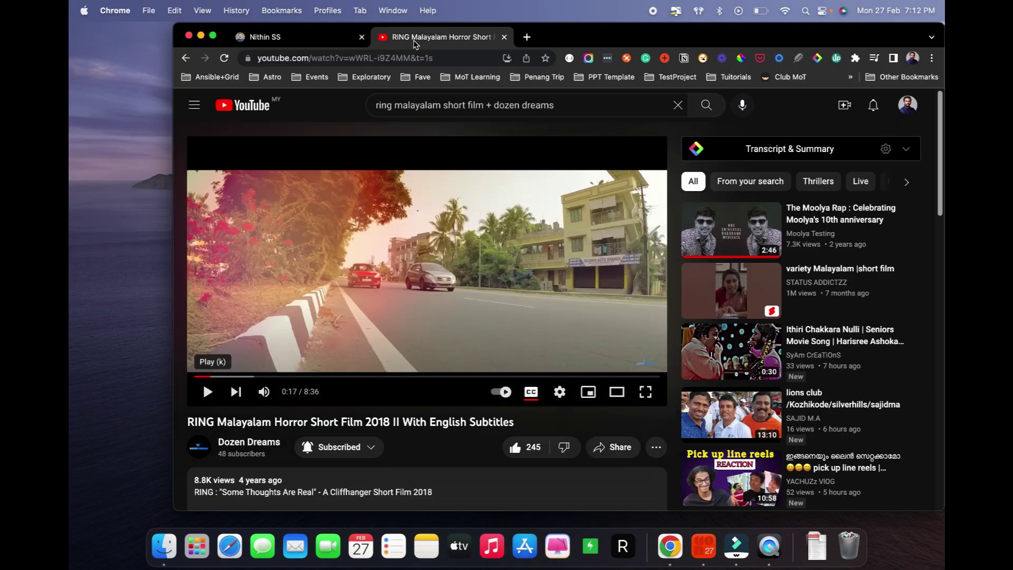
left_click(610, 448)
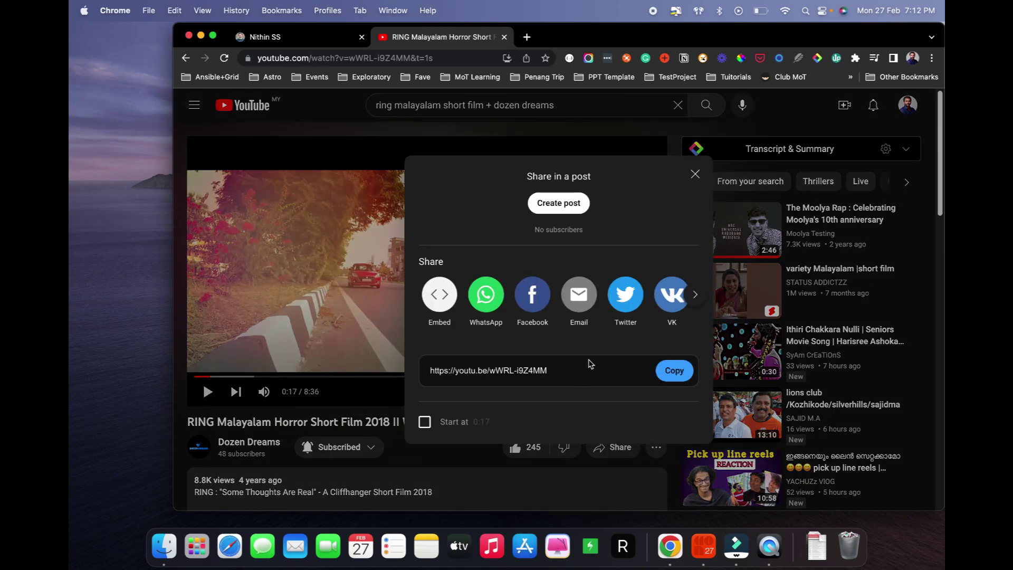
left_click(672, 372)
left_click(316, 37)
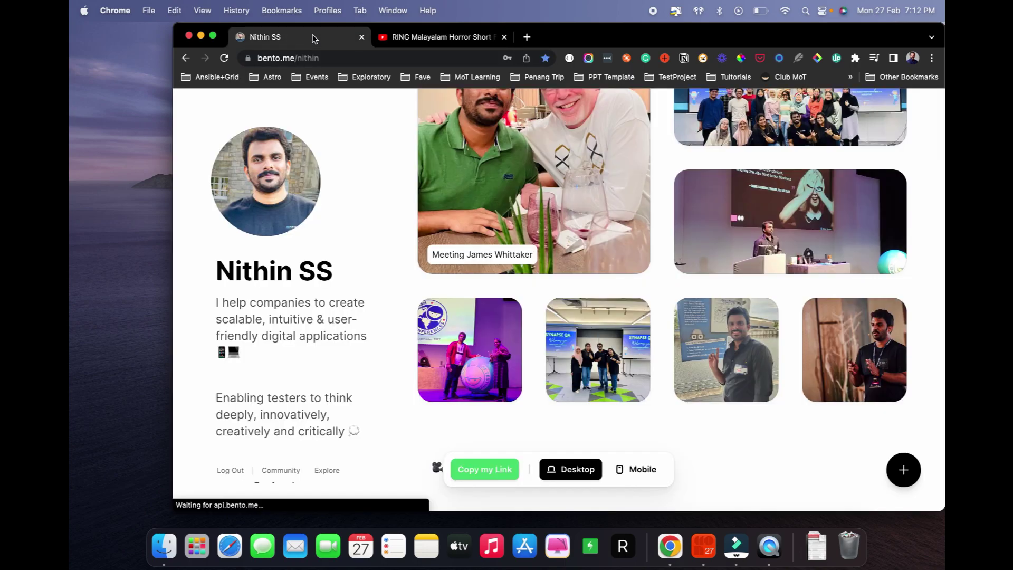
scroll(602, 435, "down", 2)
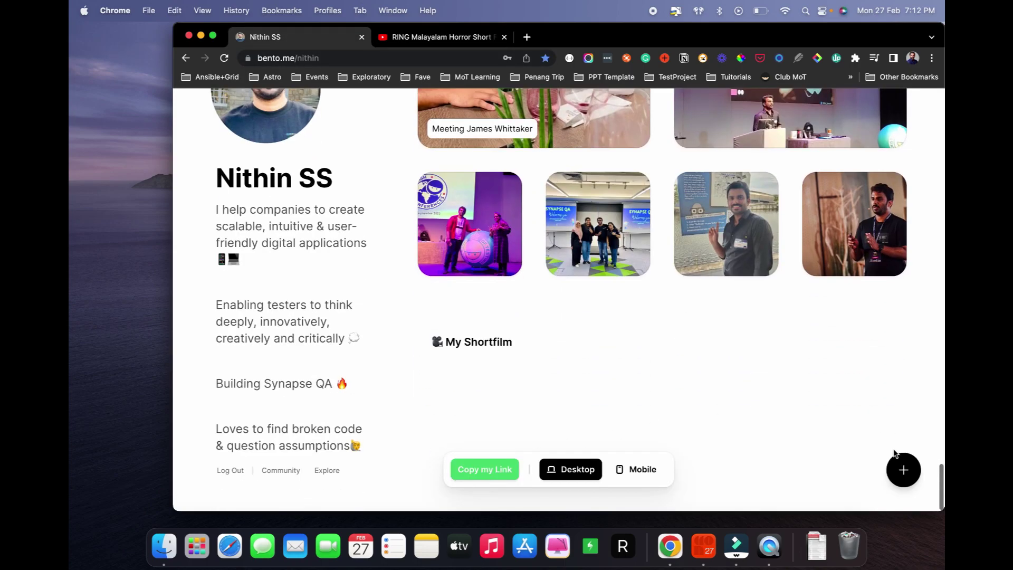
Paste the RING short film's YouTube link into Bento as a new card.
left_click(899, 467)
key("super+v")
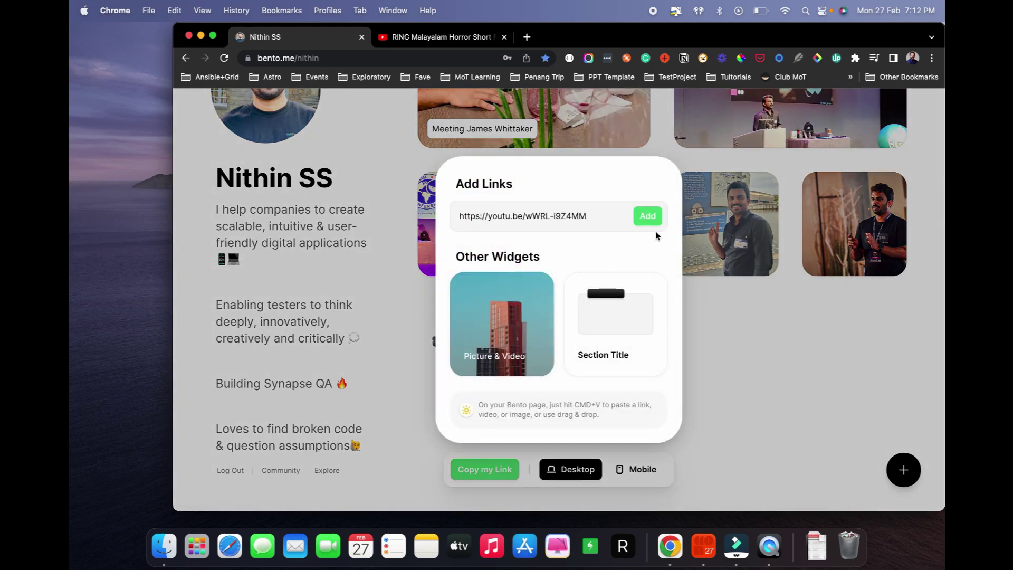
left_click(647, 217)
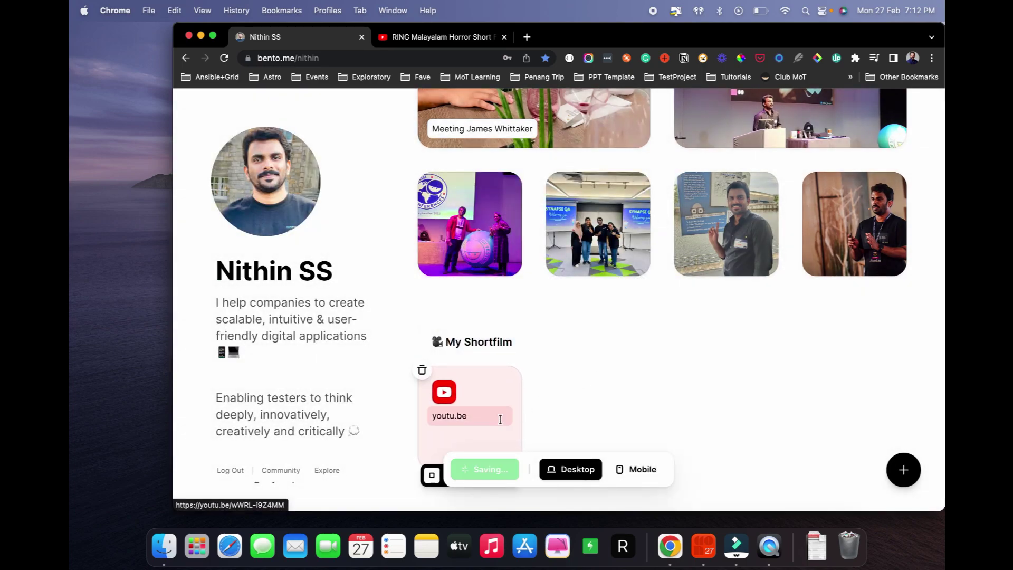
scroll(475, 443, "down", 2)
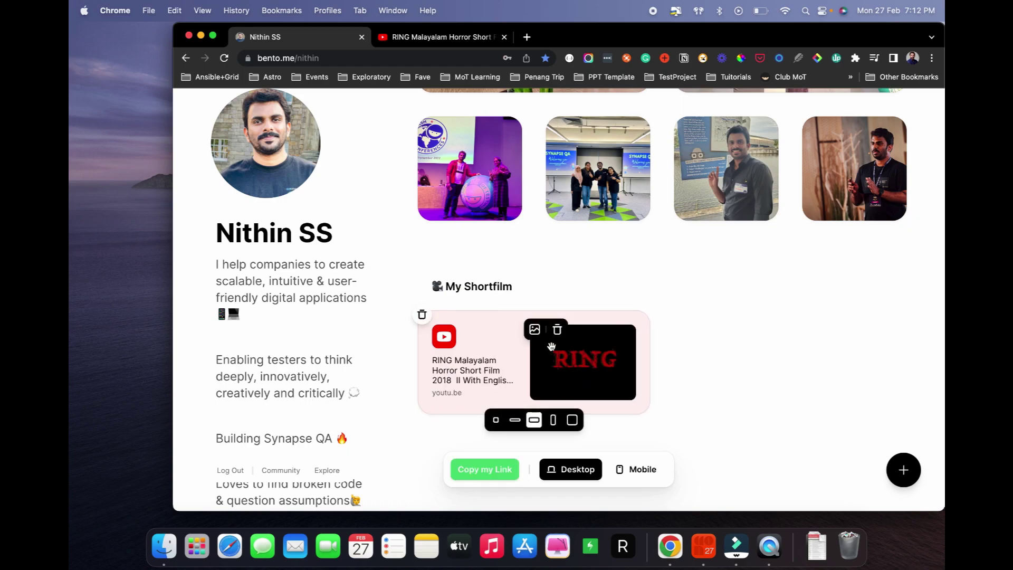
Resize the YouTube card to wide, then preview it in Mobile and return to Desktop.
left_click(574, 425)
scroll(577, 395, "down", 2)
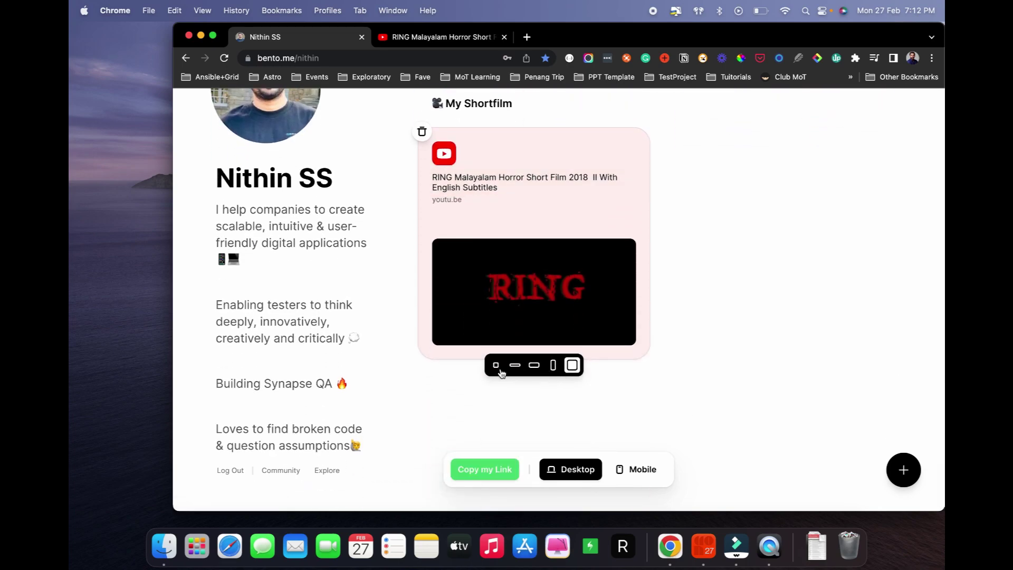
left_click(497, 367)
left_click(471, 365)
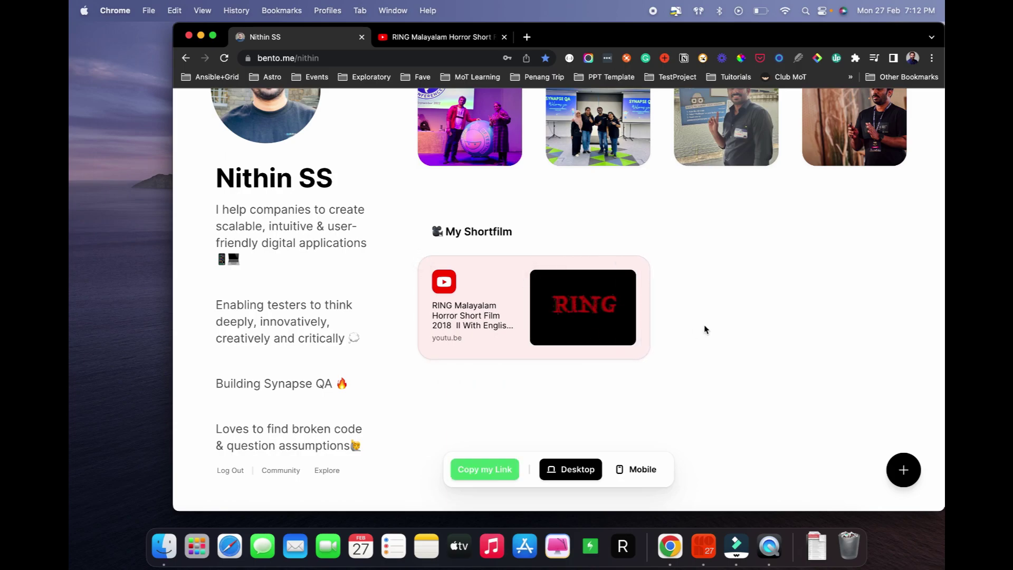
left_click(637, 469)
scroll(623, 308, "down", 5)
scroll(623, 308, "down", 5)
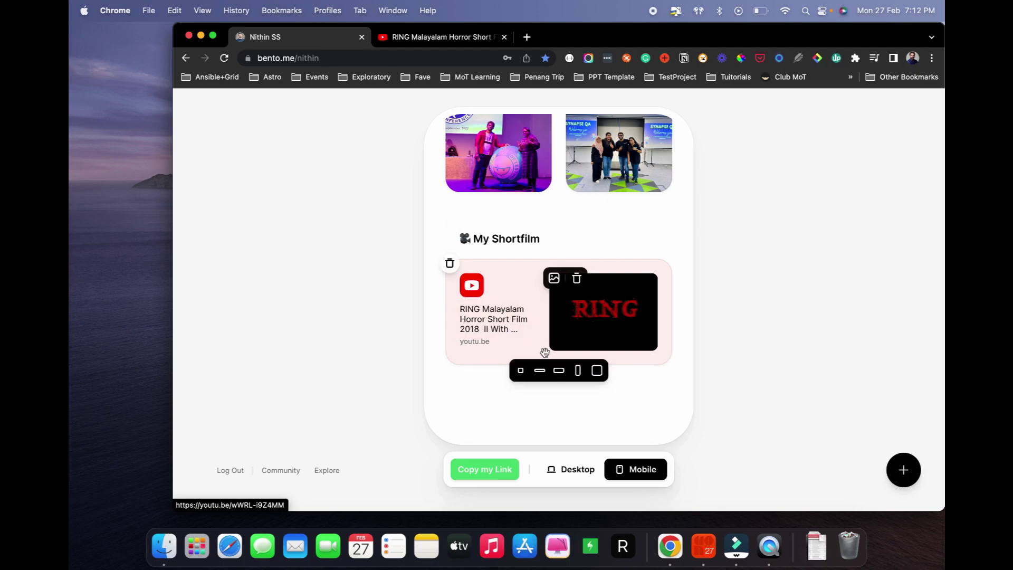
scroll(545, 352, "up", 3)
left_click(570, 469)
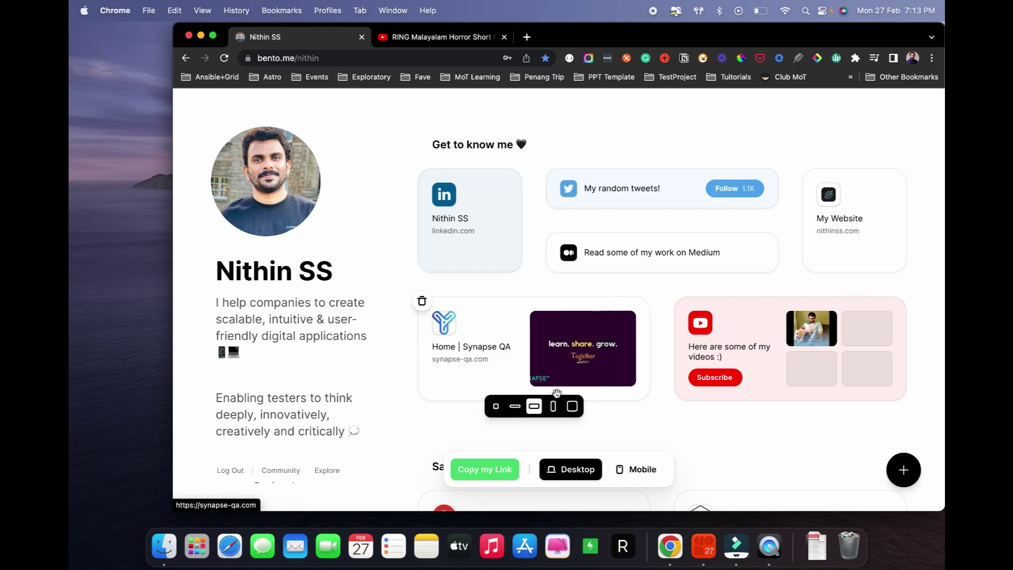
scroll(557, 393, "down", 5)
scroll(558, 393, "down", 5)
scroll(556, 393, "down", 2)
scroll(557, 393, "down", 3)
scroll(557, 394, "down", 5)
scroll(557, 393, "down", 5)
scroll(557, 394, "down", 5)
scroll(557, 393, "down", 1)
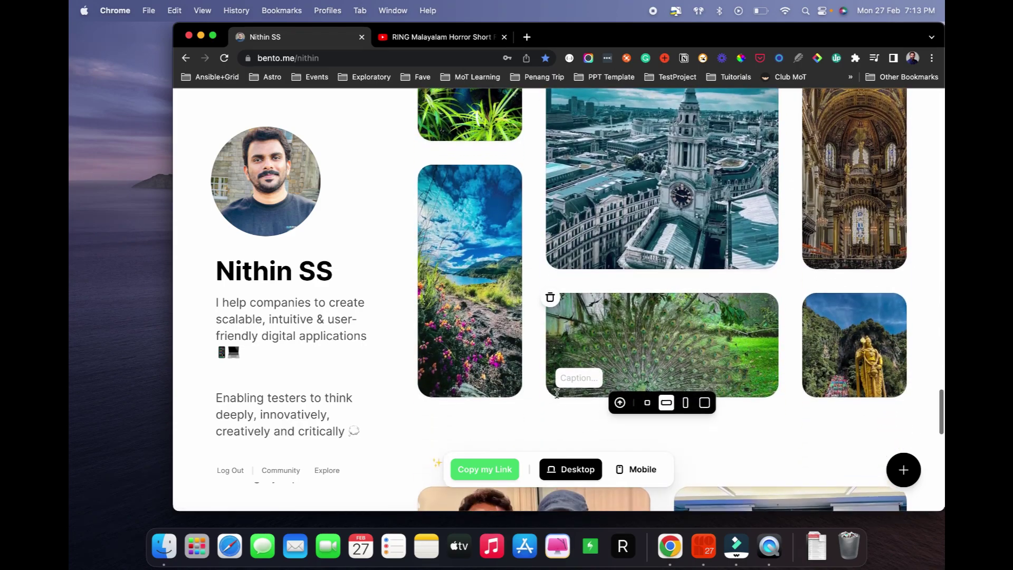
scroll(556, 393, "down", 5)
scroll(558, 393, "down", 2)
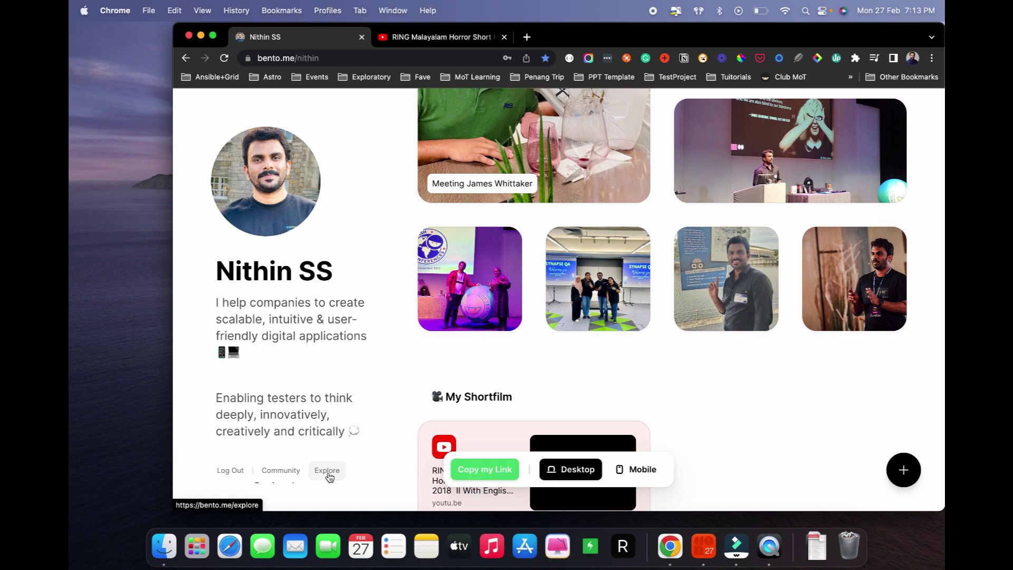
Browse Explore's featured Bento pages and open the Cedrikea example profile.
left_click(328, 475)
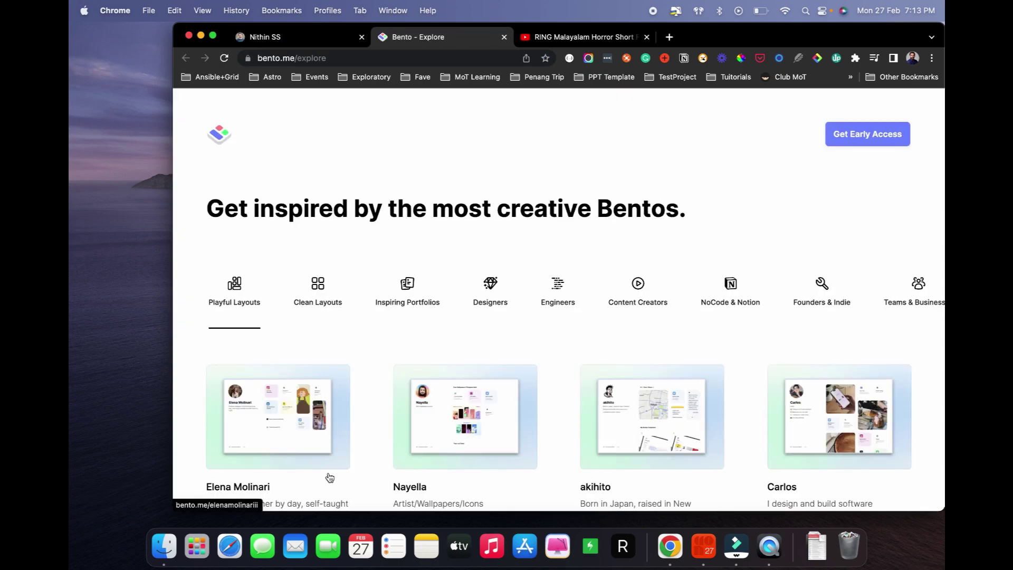
scroll(479, 328, "down", 3)
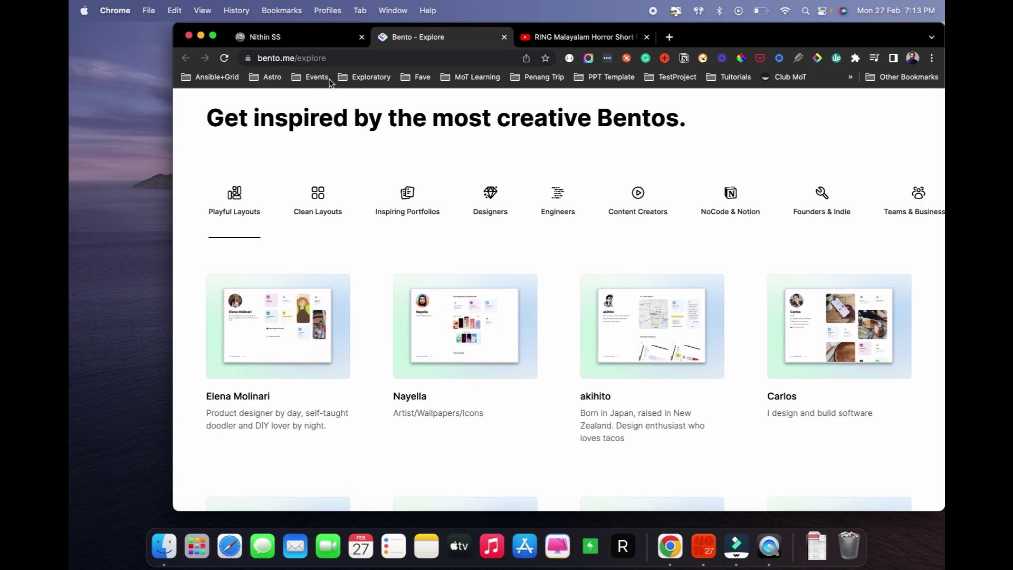
scroll(377, 338, "down", 3)
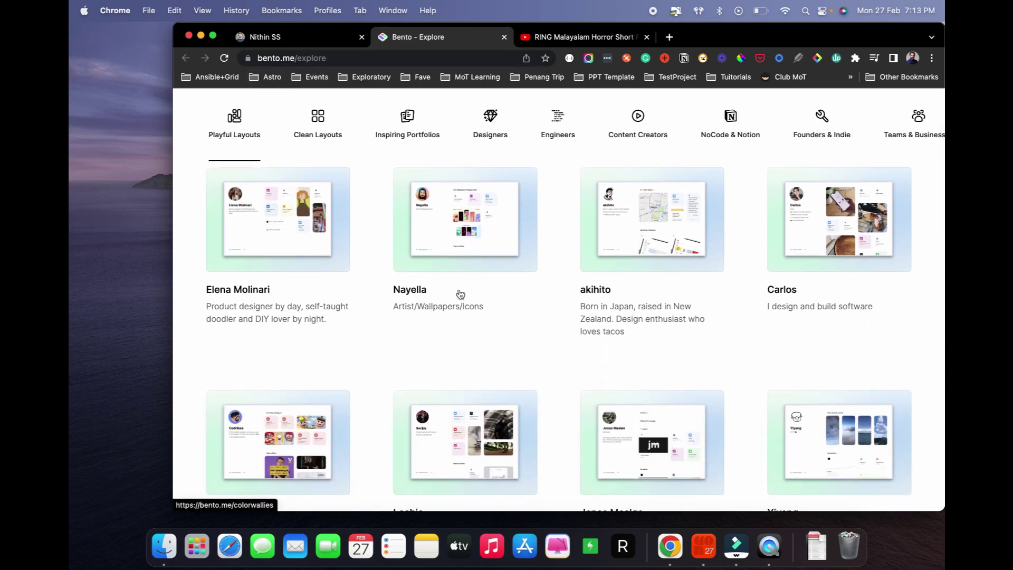
scroll(367, 367, "down", 5)
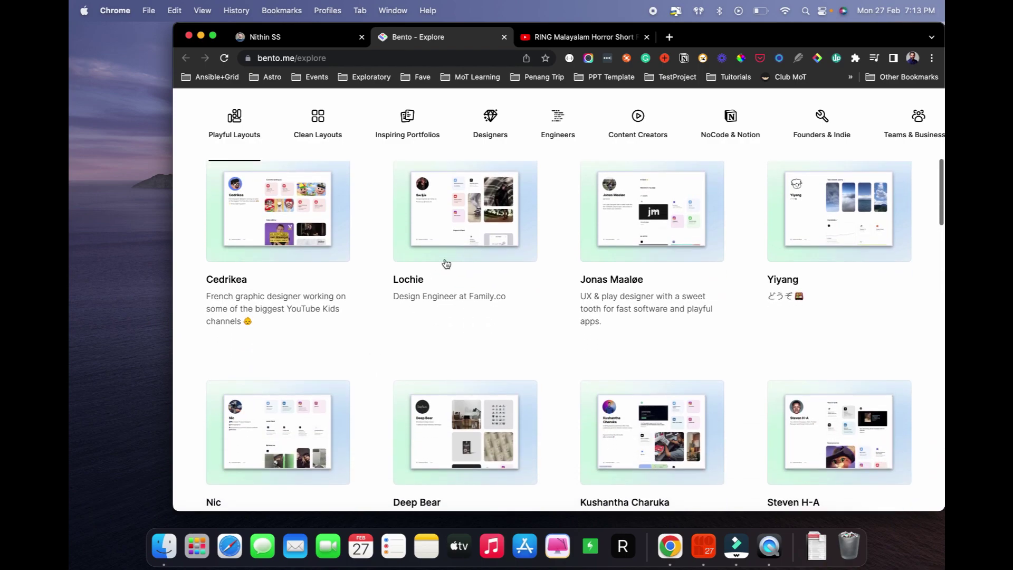
left_click(308, 234)
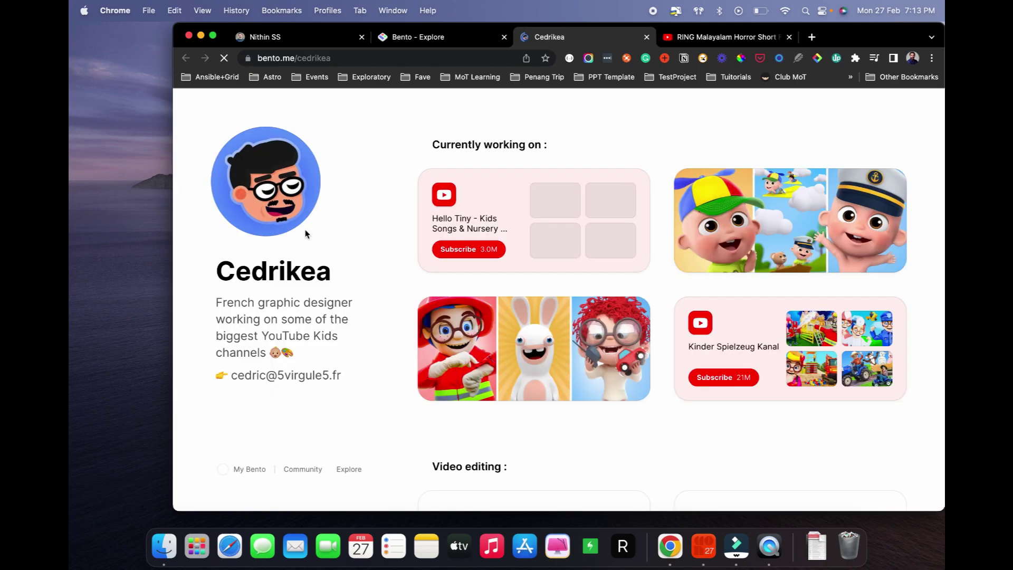
scroll(407, 314, "down", 15)
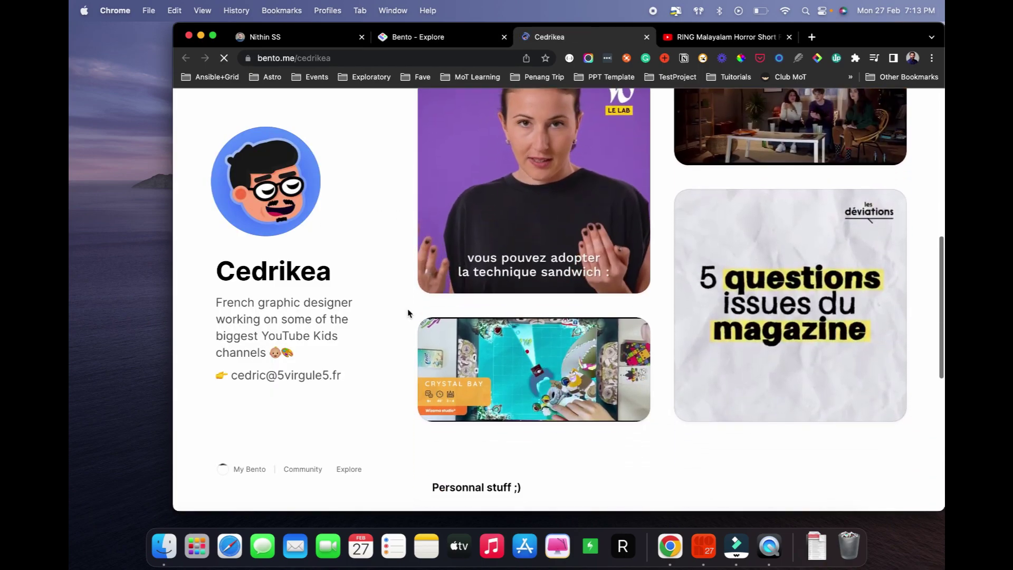
scroll(407, 313, "up", 3)
scroll(408, 314, "up", 5)
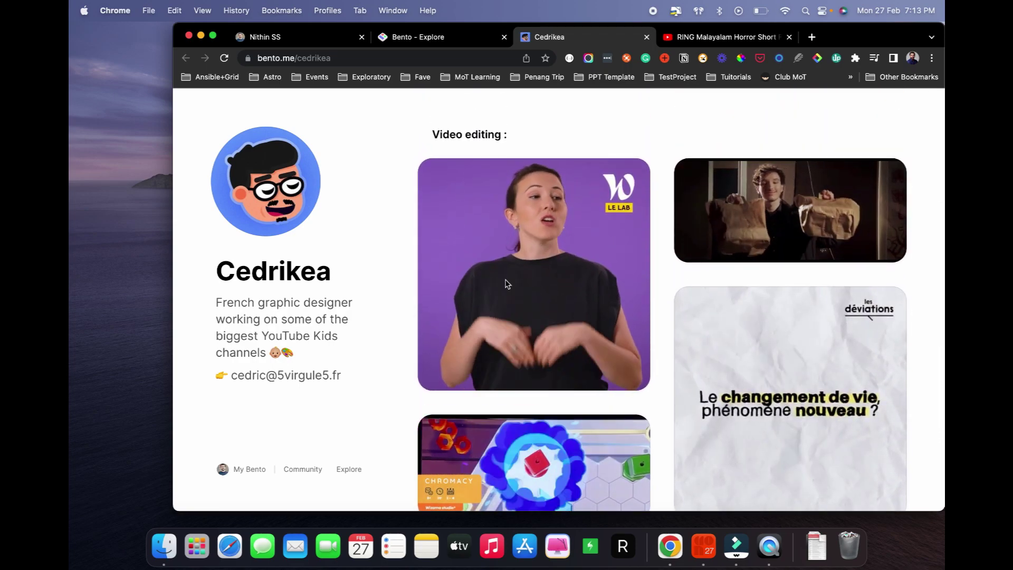
scroll(664, 285, "down", 3)
scroll(650, 296, "down", 6)
scroll(650, 301, "down", 1)
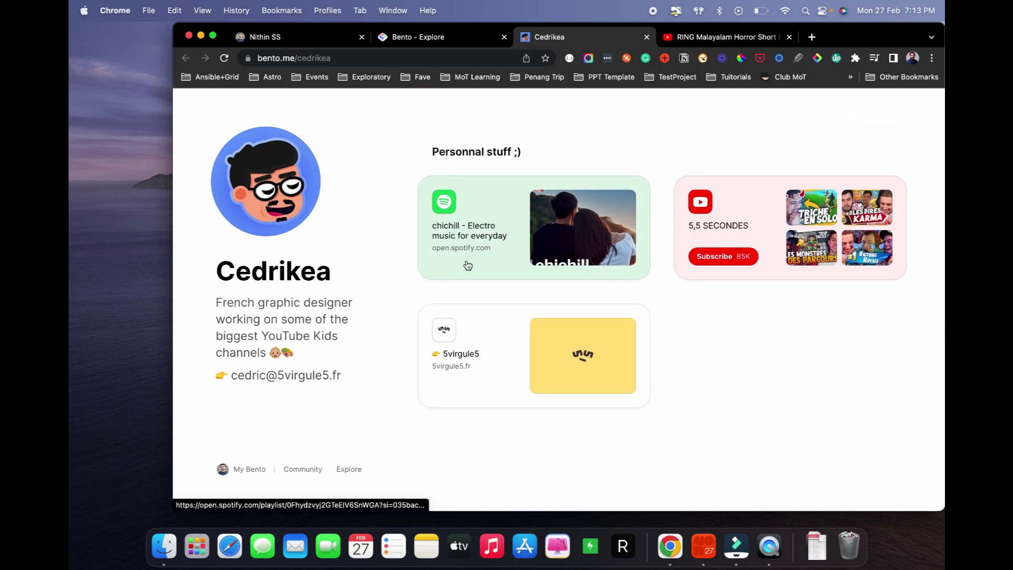
scroll(476, 368, "down", 1)
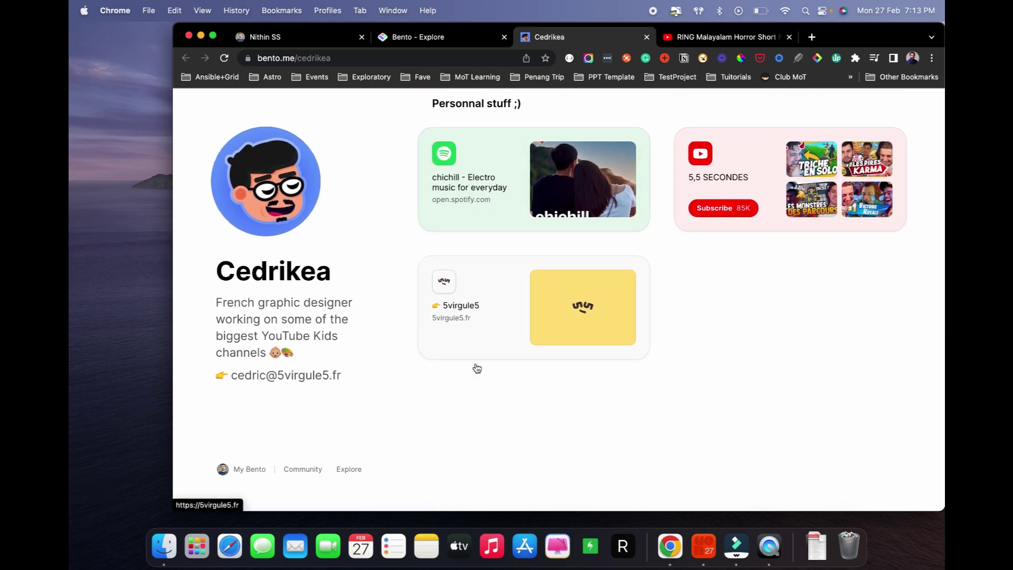